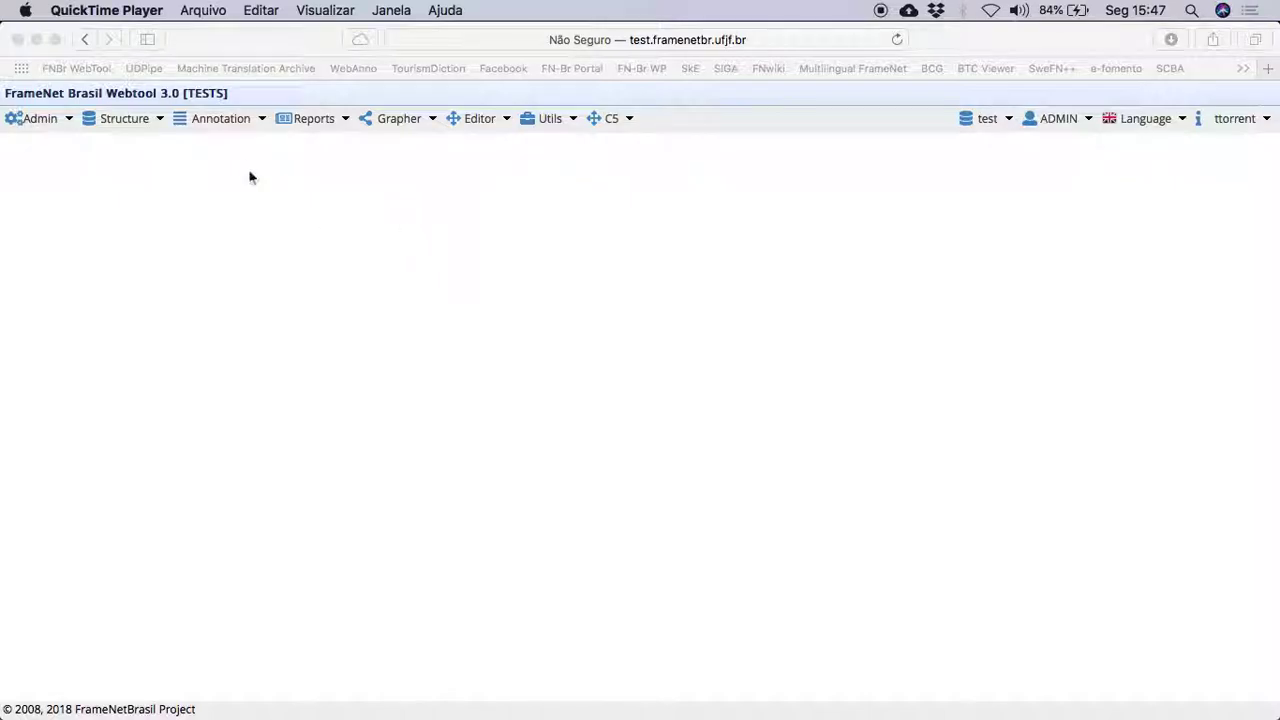
Enable all annotation layers in the layer management settings, including UDPos and UDRelation, and save the selection
{"action": "left_click", "coordinate": [243, 120]}
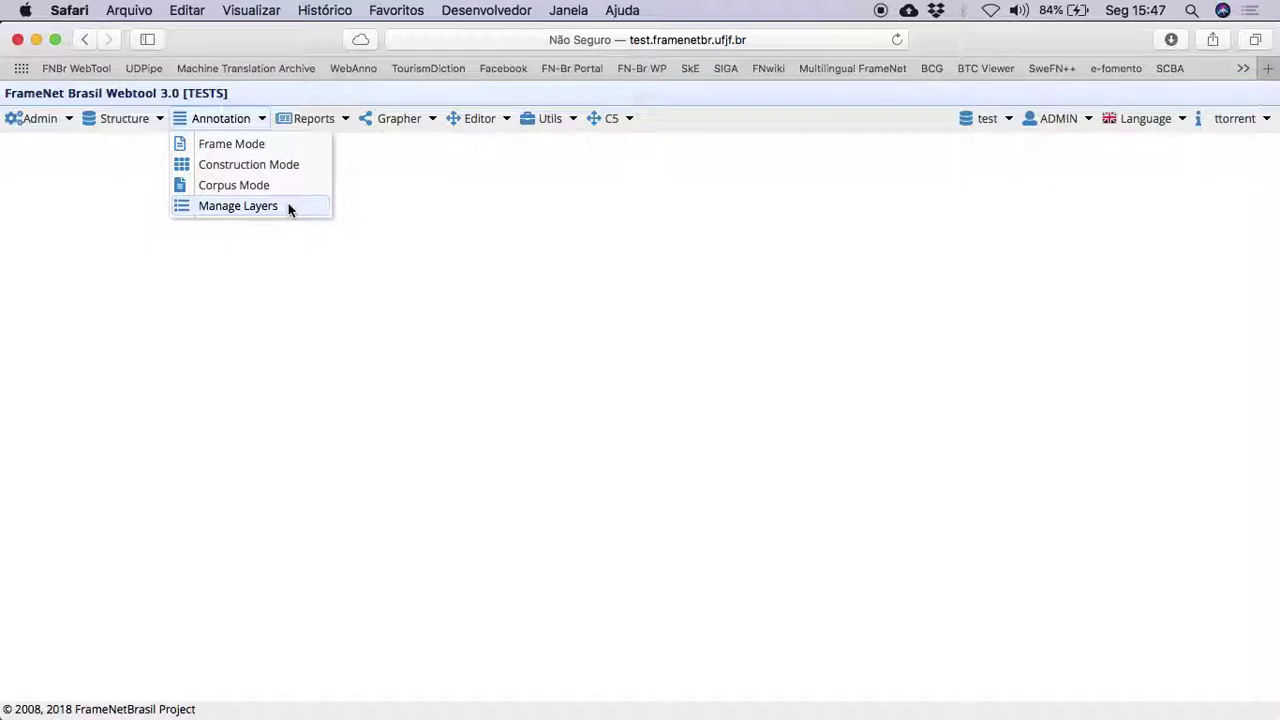
{"action": "left_click", "coordinate": [240, 206]}
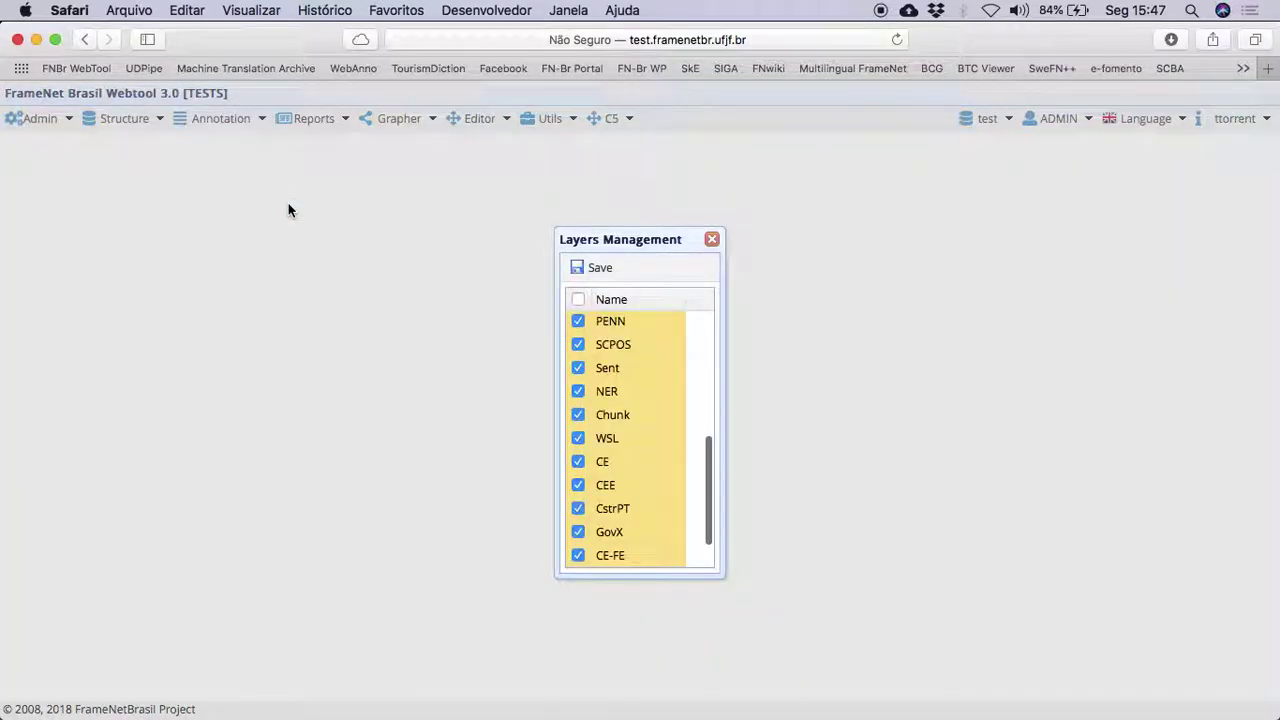
{"action": "scroll", "coordinate": [620, 485], "scroll_direction": "down", "scroll_amount": 2}
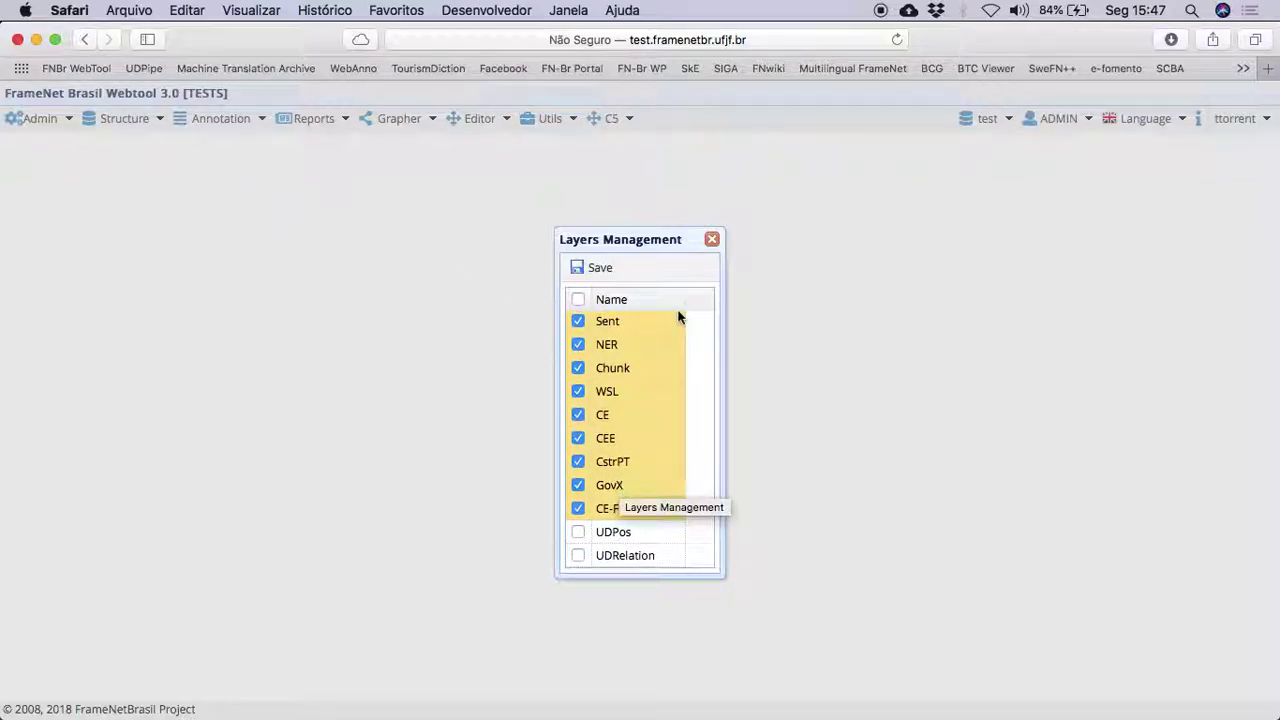
{"action": "scroll", "coordinate": [640, 405], "scroll_direction": "up", "scroll_amount": 10}
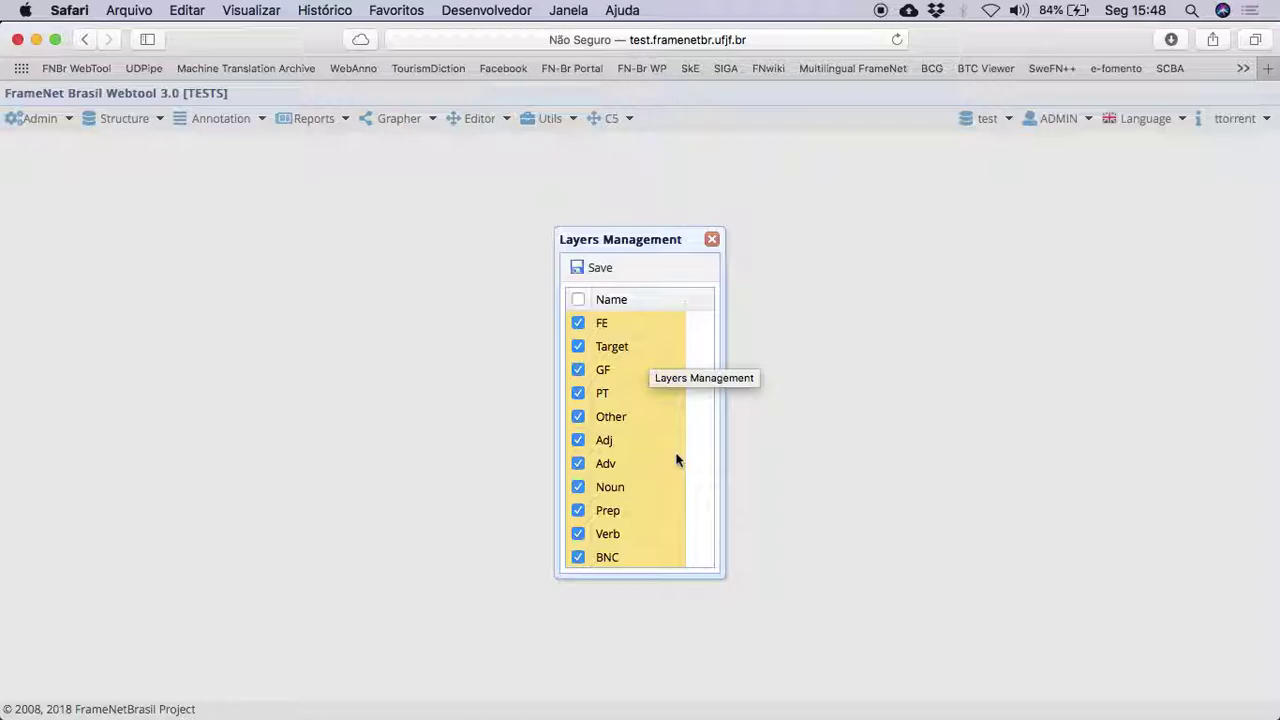
{"action": "left_click", "coordinate": [576, 299]}
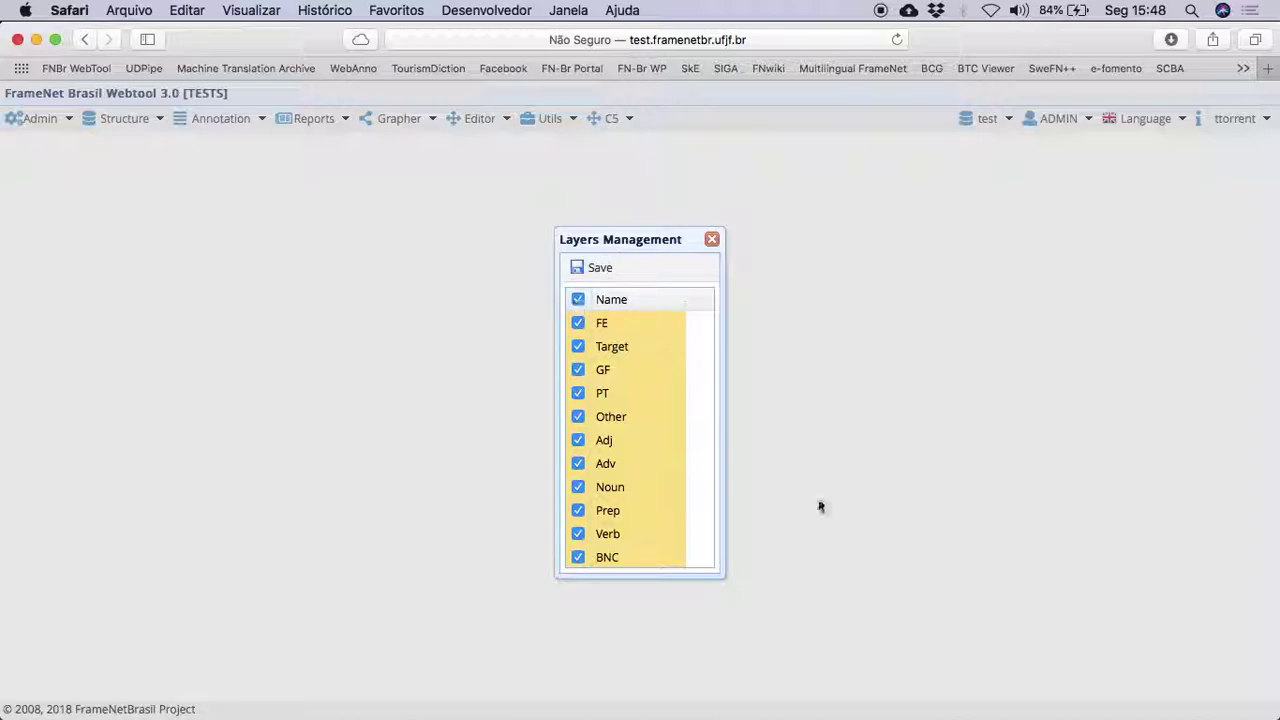
{"action": "left_click", "coordinate": [603, 270]}
{"action": "left_click", "coordinate": [654, 455]}
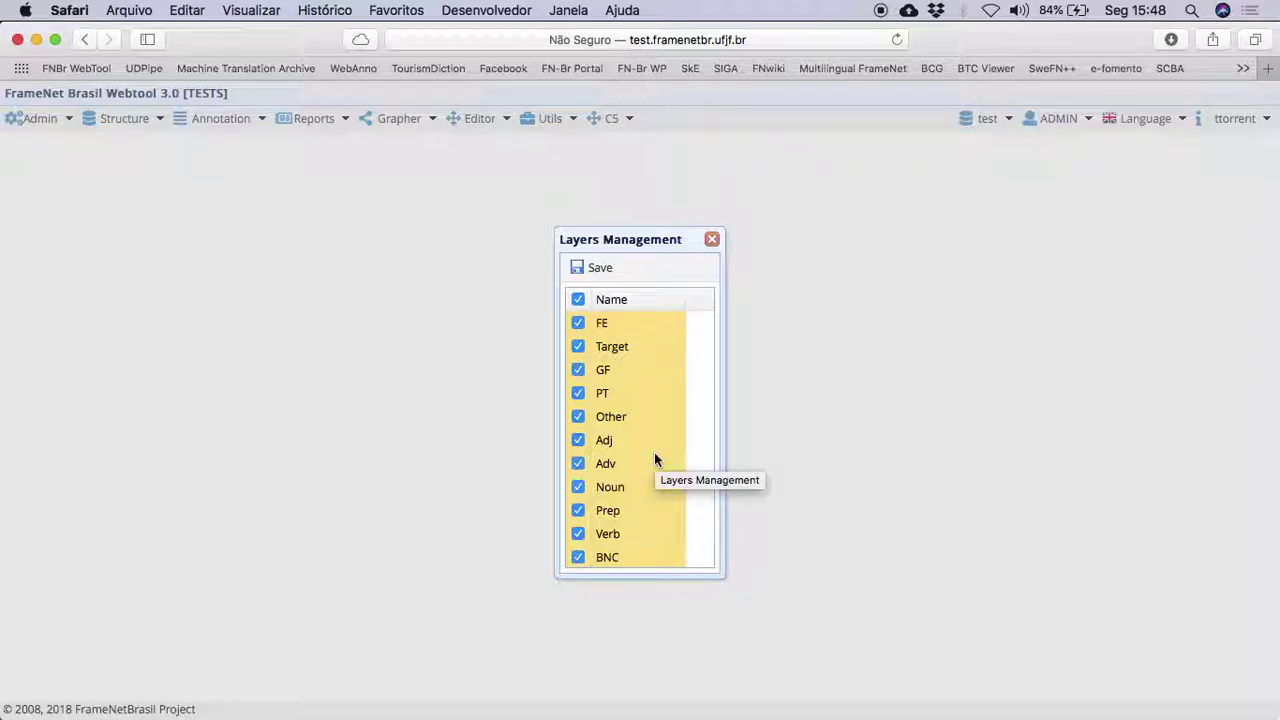
{"action": "scroll", "coordinate": [655, 459], "scroll_direction": "down", "scroll_amount": 10}
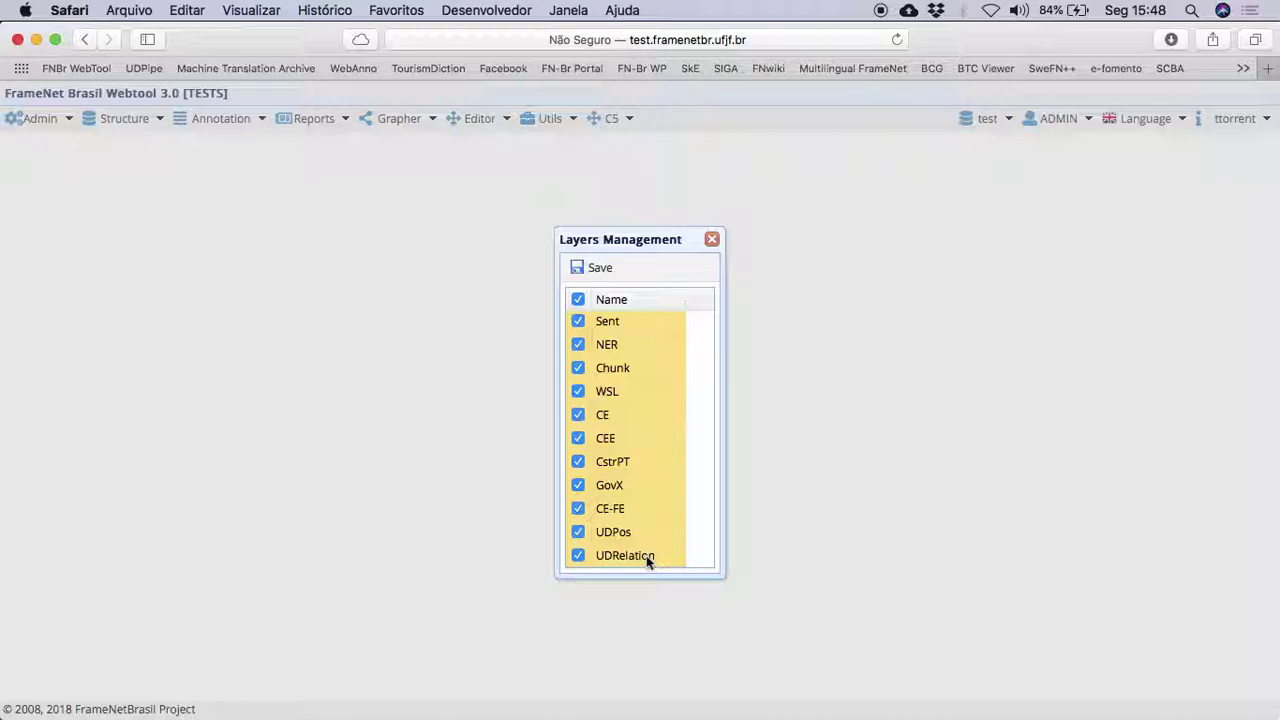
{"action": "left_click", "coordinate": [711, 241]}
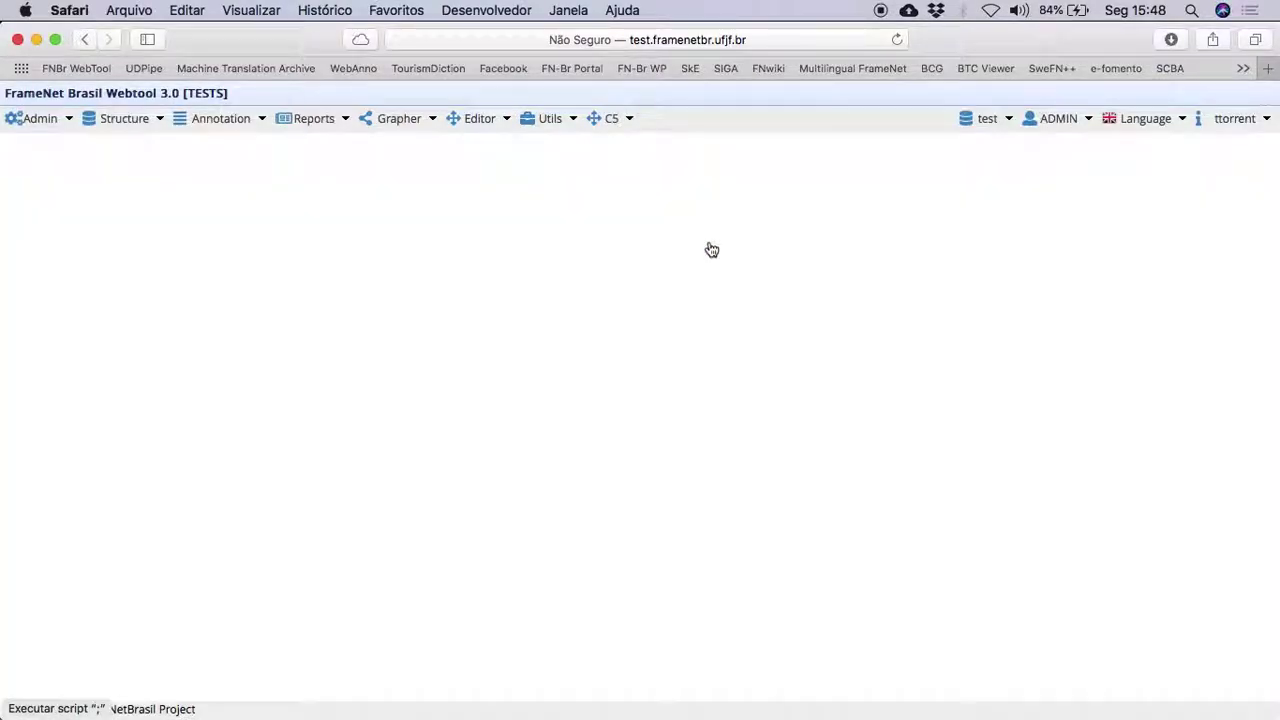
Open frame-mode annotation and search the lexical units for "test"
{"action": "mouse_move", "coordinate": [237, 124]}
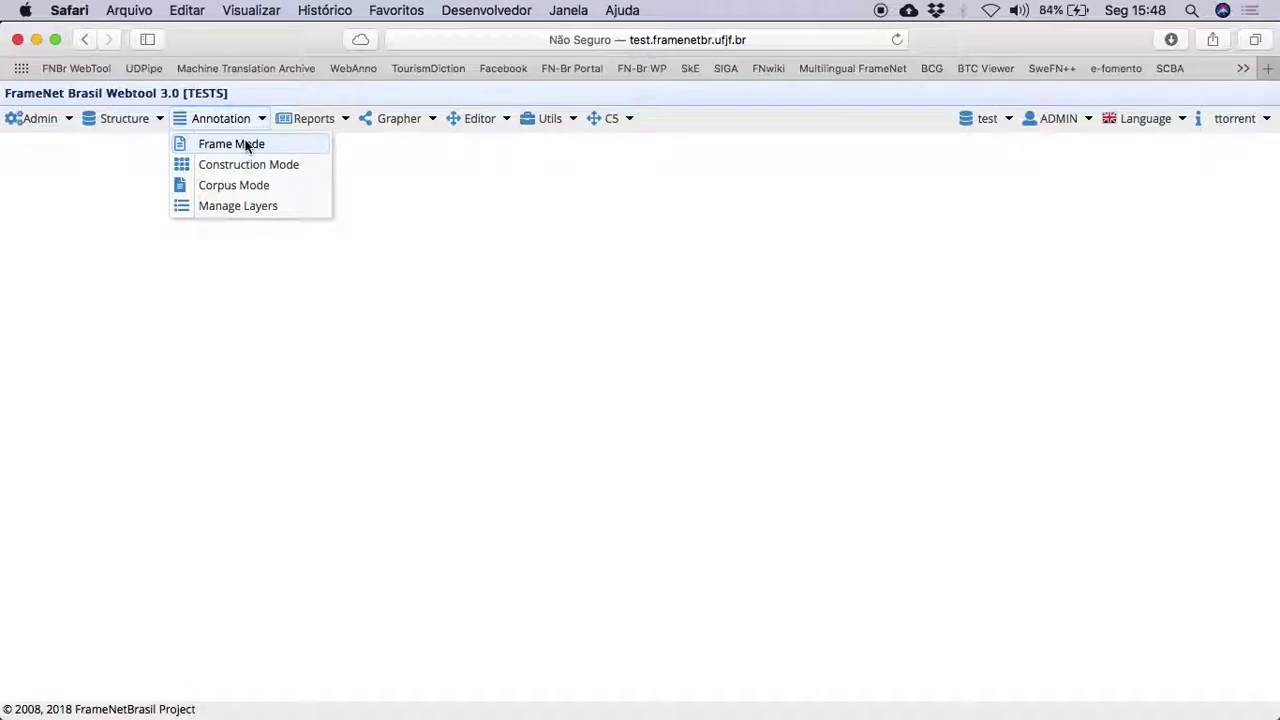
{"action": "left_click", "coordinate": [247, 147]}
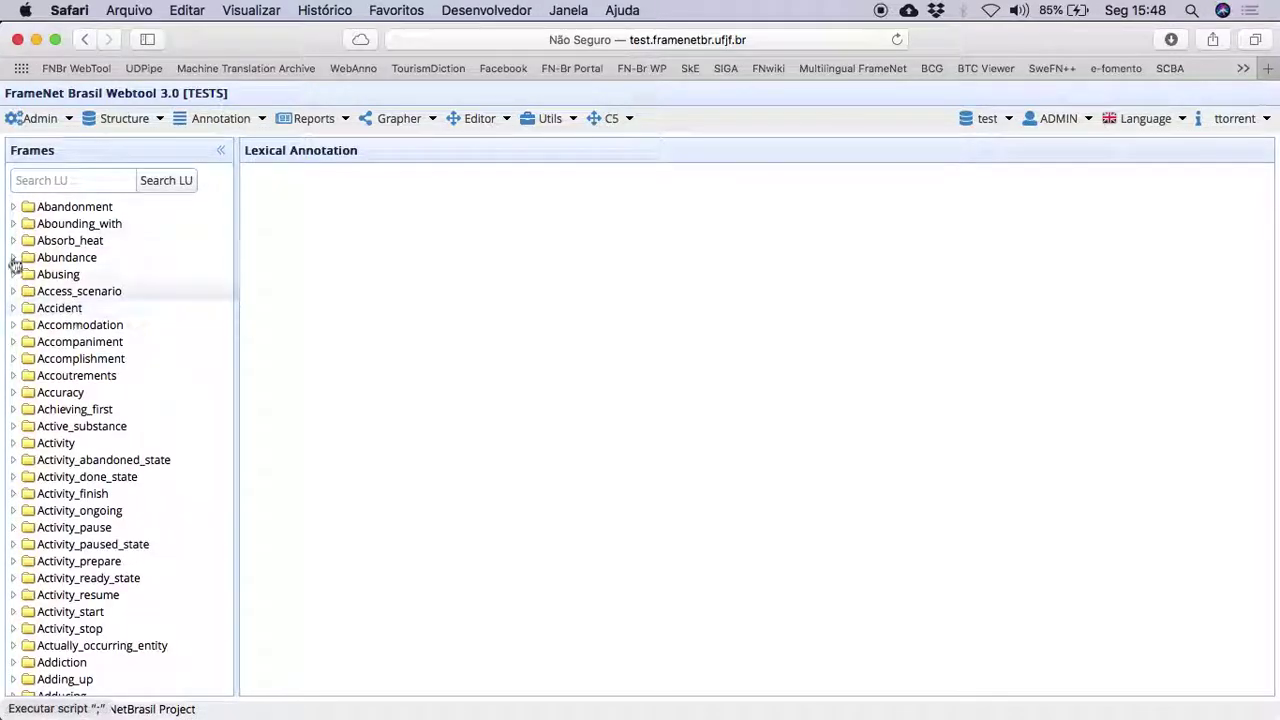
{"action": "left_click", "coordinate": [69, 184]}
{"action": "type", "text": "test"}
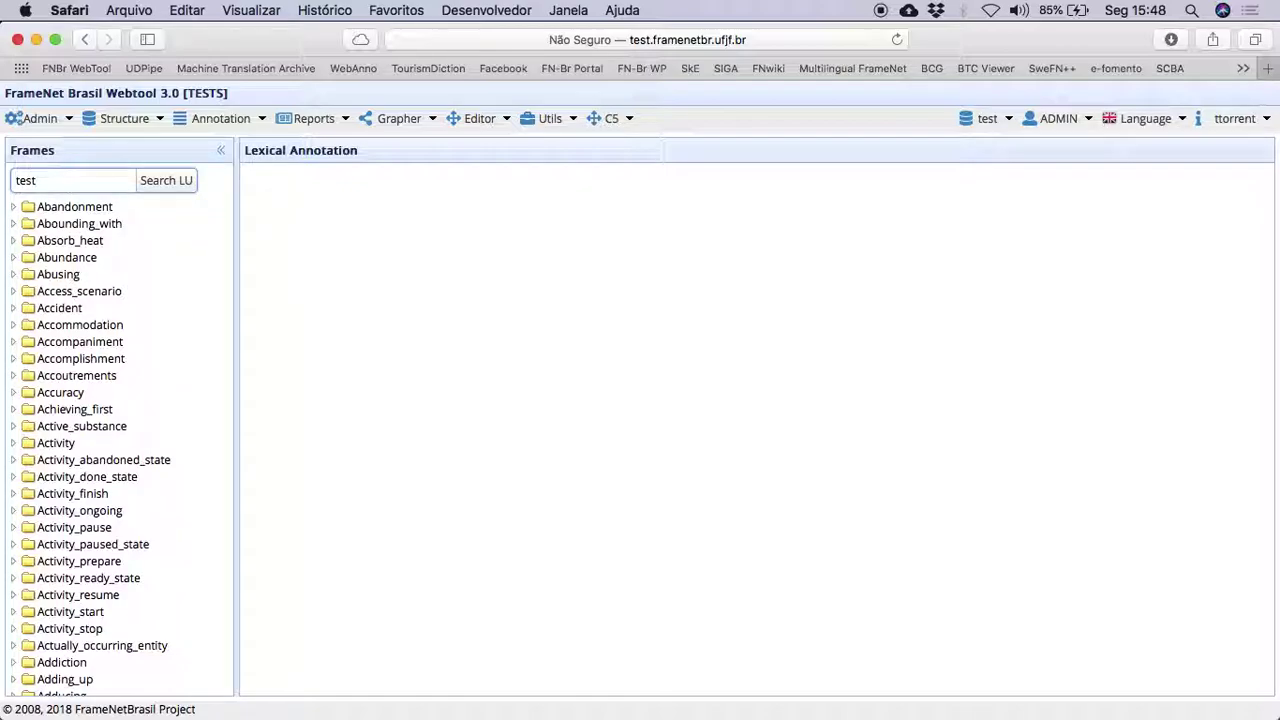
{"action": "left_click", "coordinate": [166, 180]}
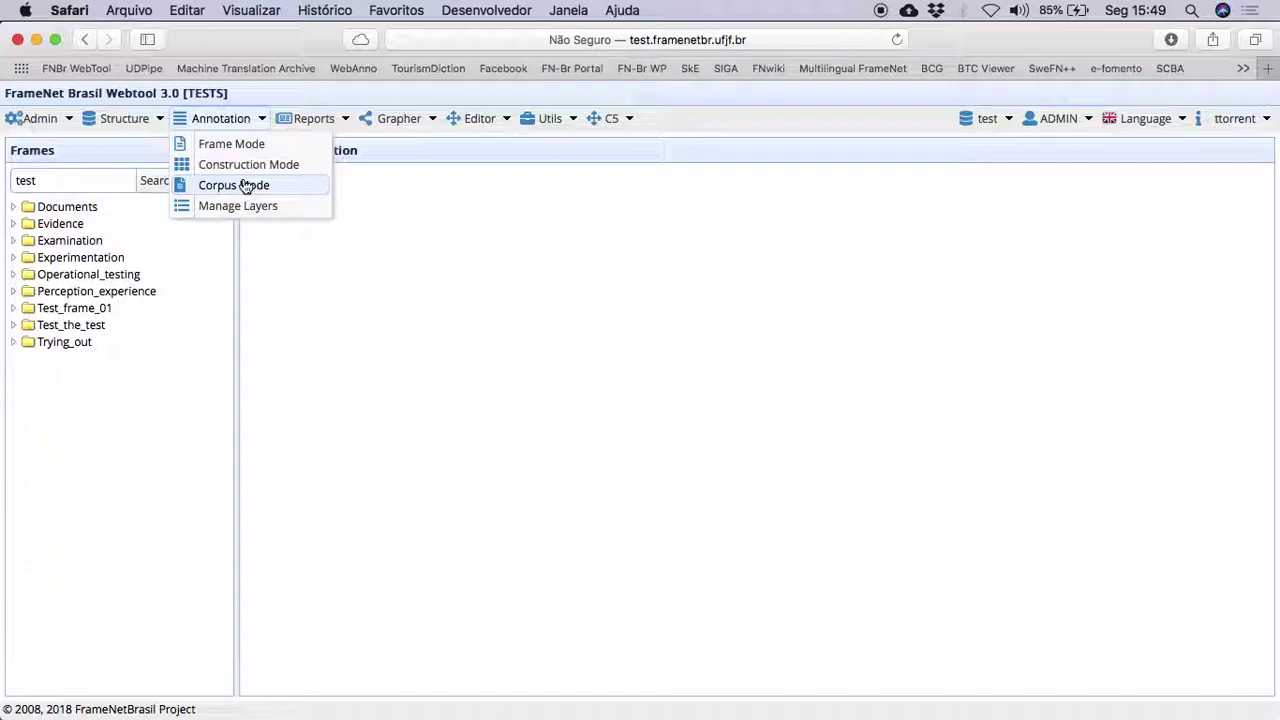
In corpus-mode annotation, open doc_test from the crp_test_frame_anno corpus and open the sentence "I want to test the FrameNet Brasil WebTool." for annotation
{"action": "left_click", "coordinate": [244, 186]}
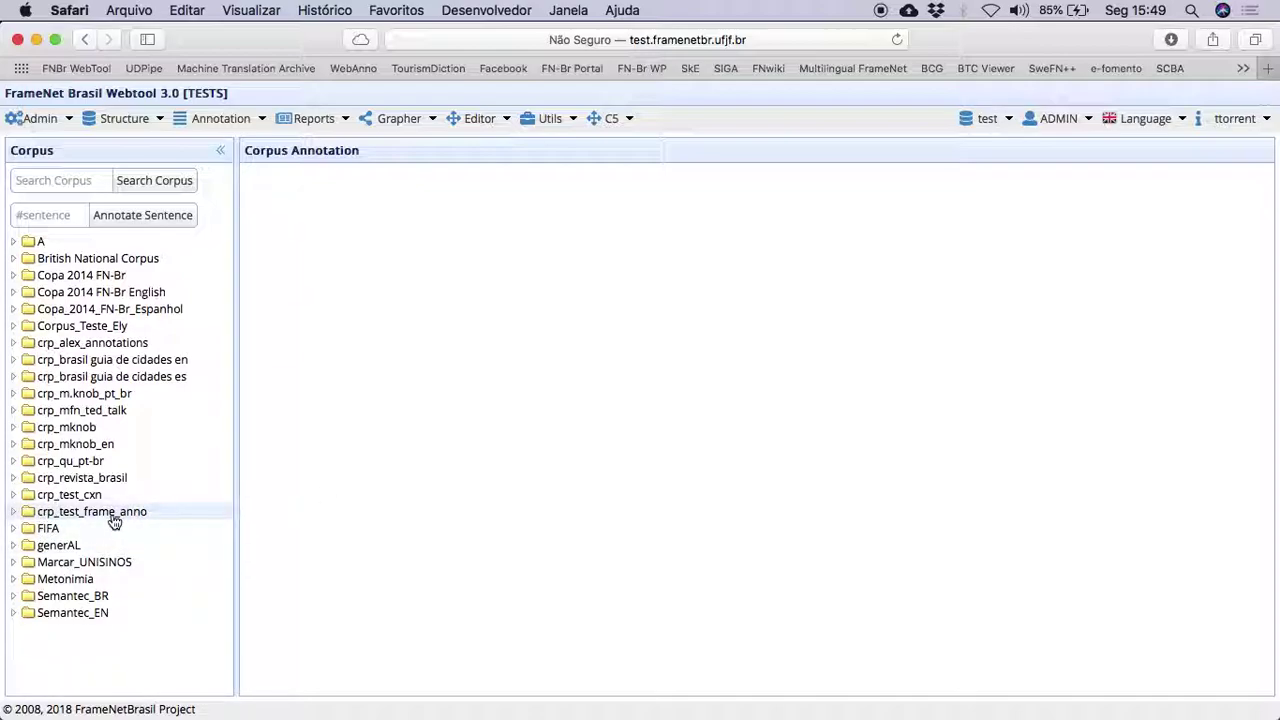
{"action": "left_click", "coordinate": [13, 511]}
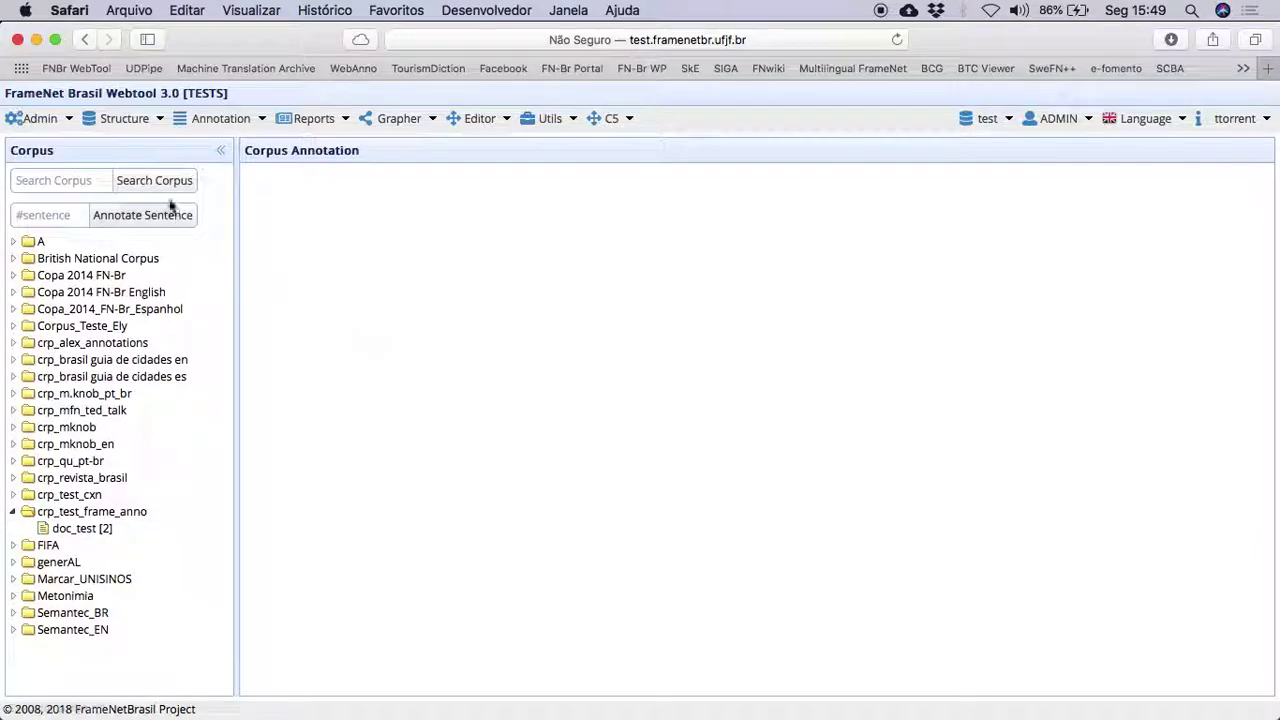
{"action": "mouse_move", "coordinate": [150, 120]}
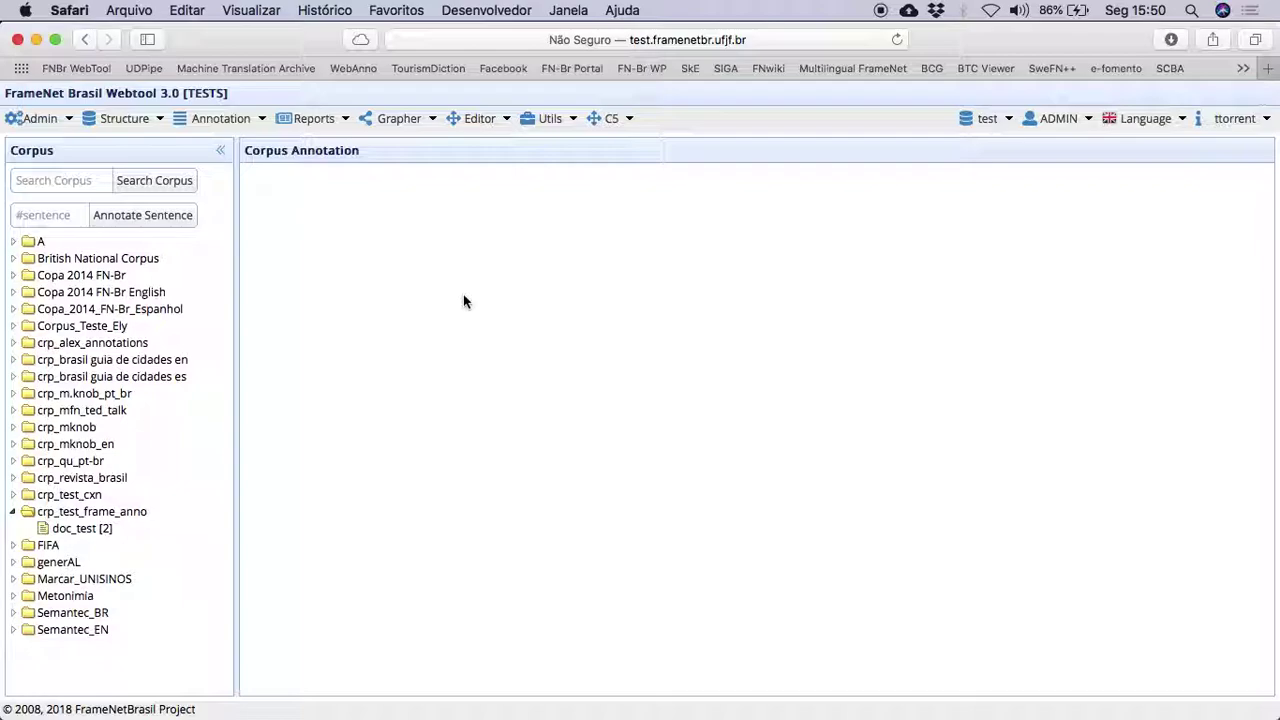
{"action": "left_click", "coordinate": [94, 530]}
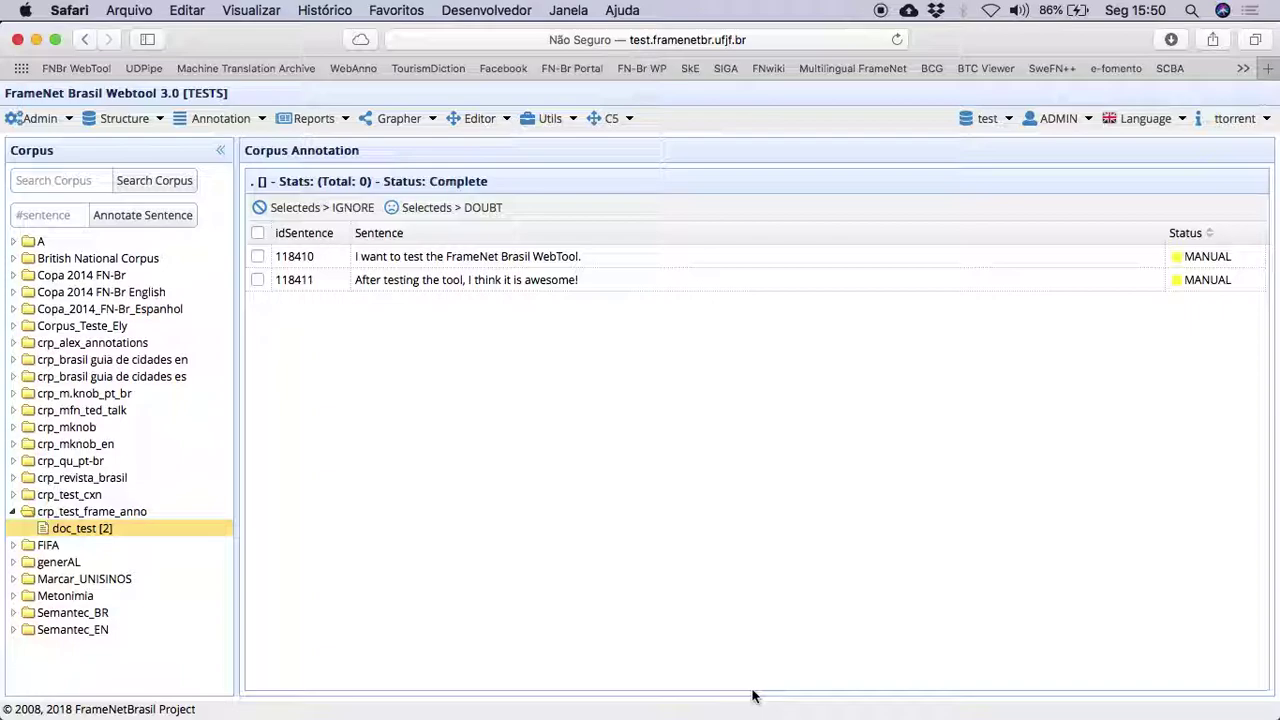
{"action": "left_click", "coordinate": [548, 257]}
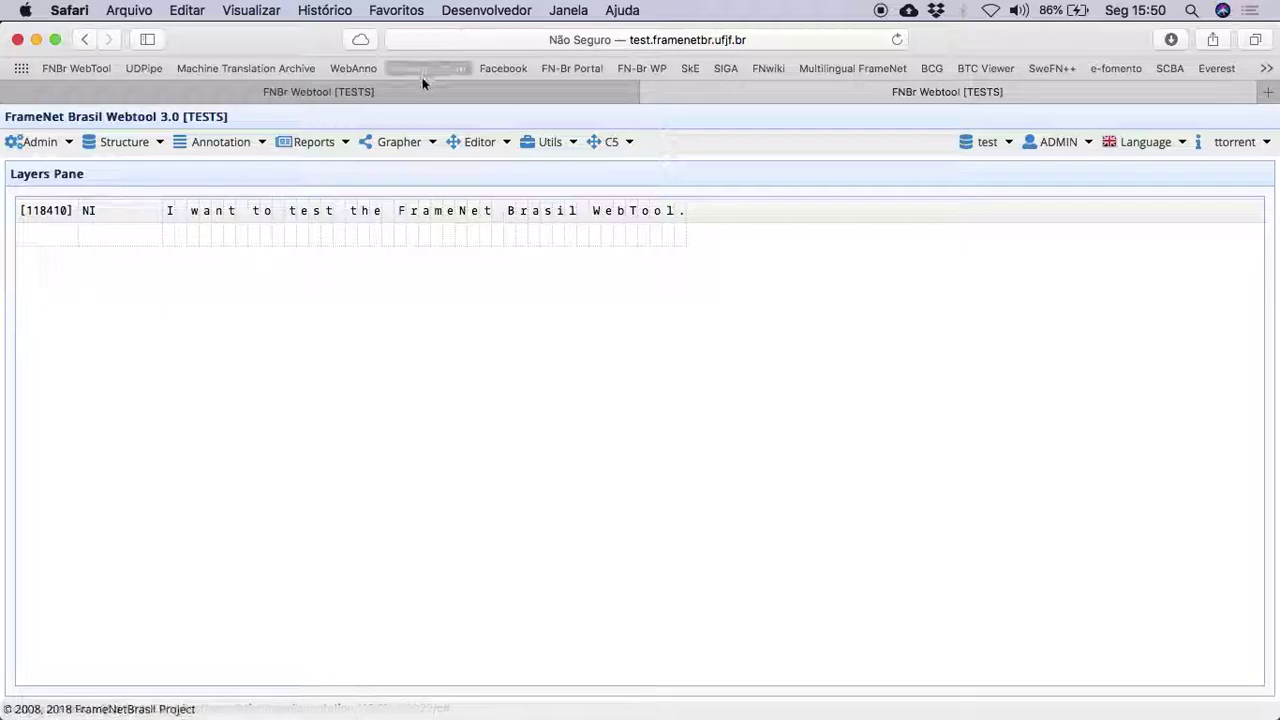
{"action": "left_click", "coordinate": [391, 93]}
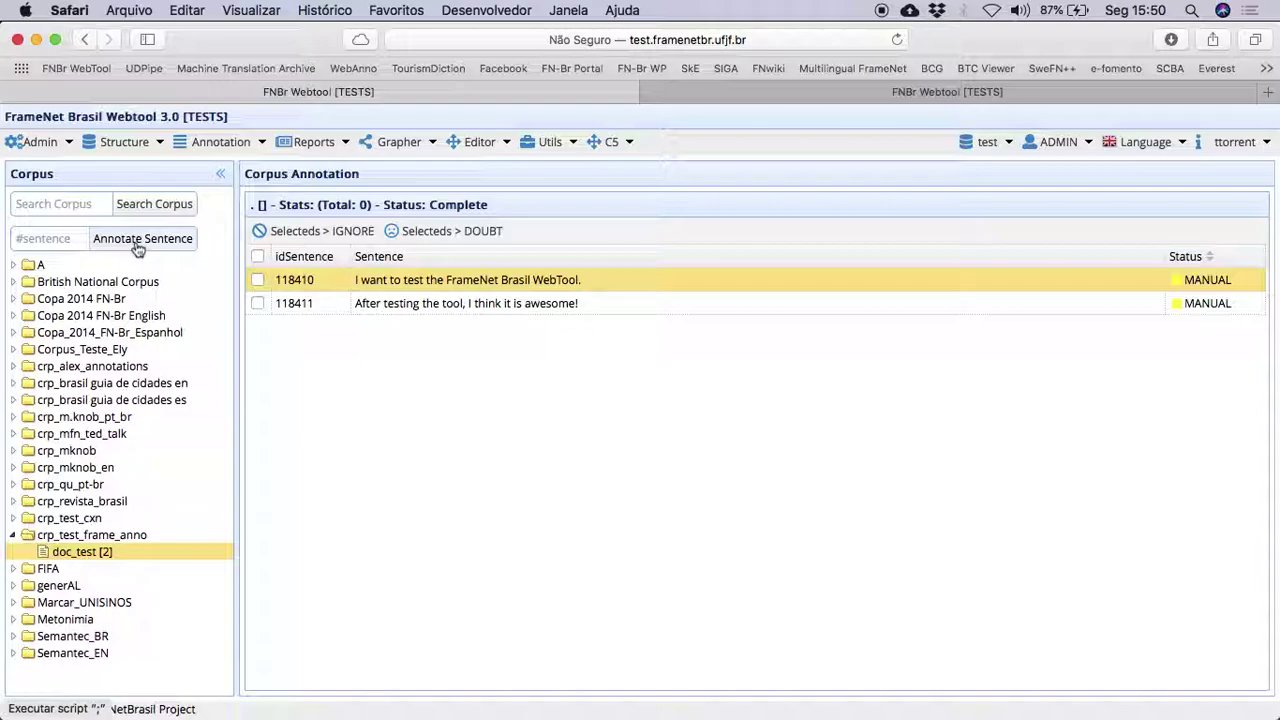
{"action": "left_click", "coordinate": [852, 92]}
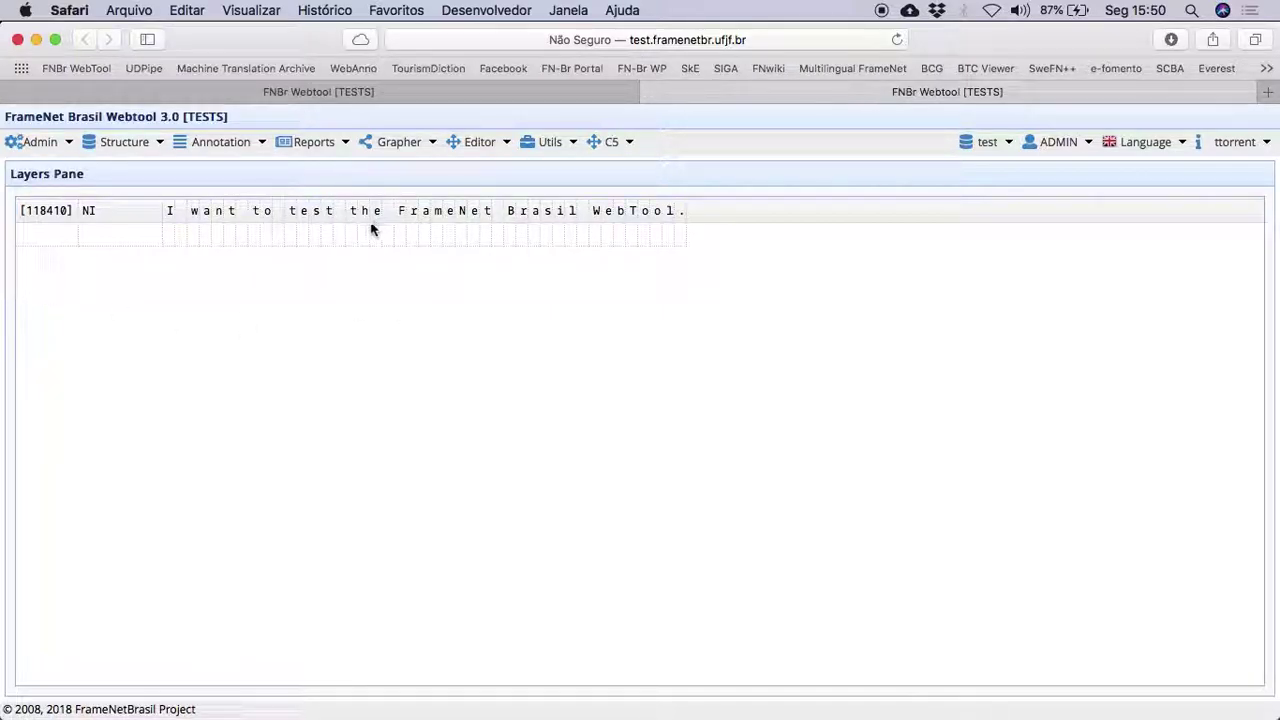
Assign the lexical unit Test_frame_01.test.v to the word "test" in the sentence and save the choice
{"action": "left_click", "coordinate": [309, 212]}
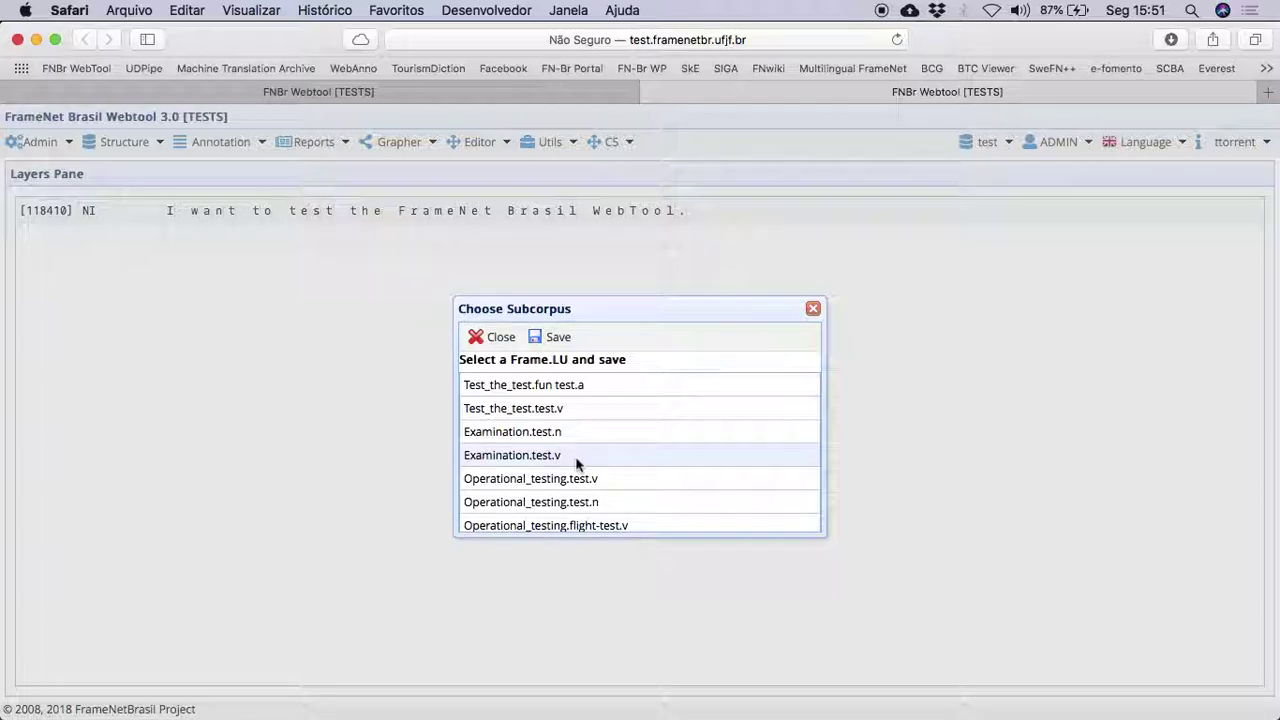
{"action": "scroll", "coordinate": [576, 462], "scroll_direction": "down", "scroll_amount": 5}
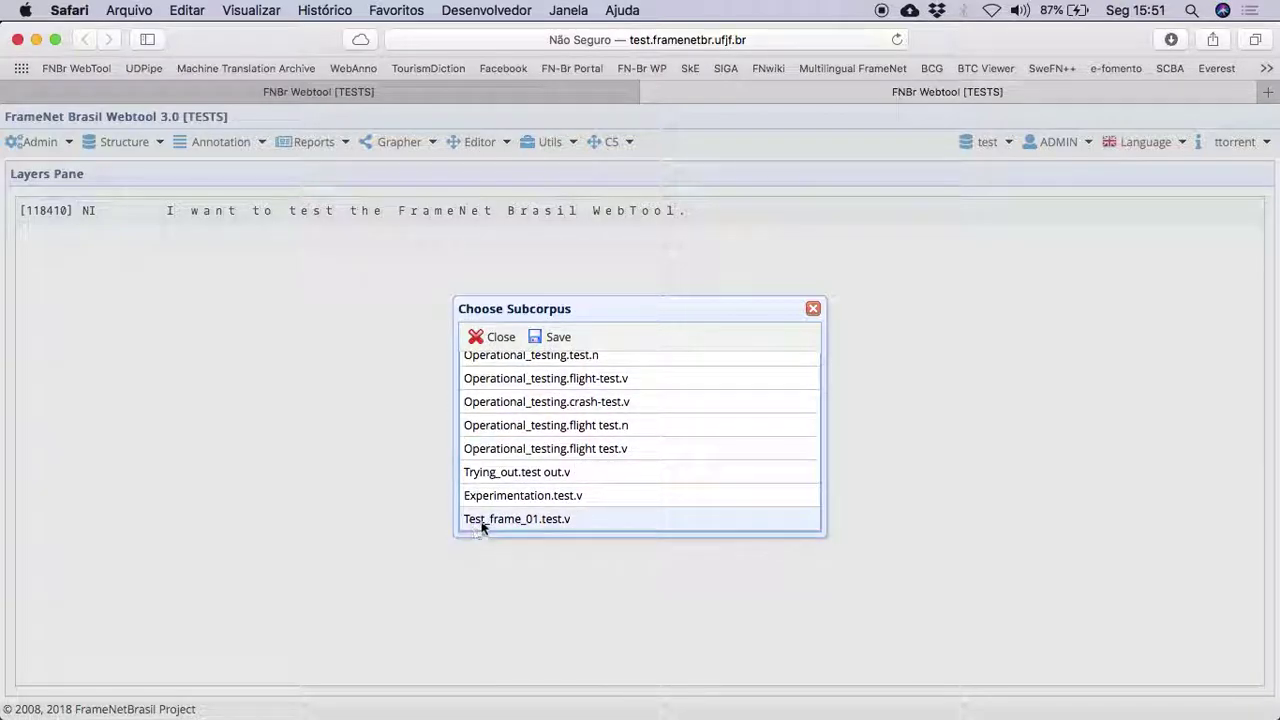
{"action": "left_click", "coordinate": [562, 521]}
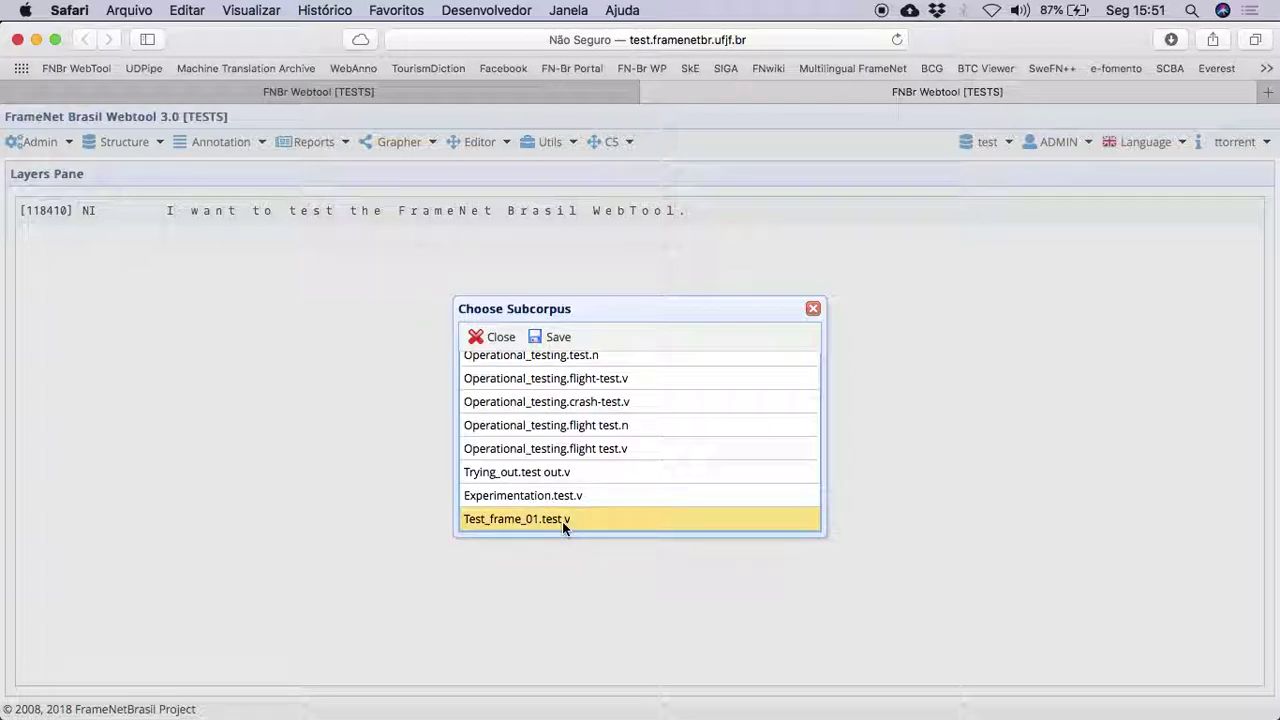
{"action": "left_click", "coordinate": [558, 339]}
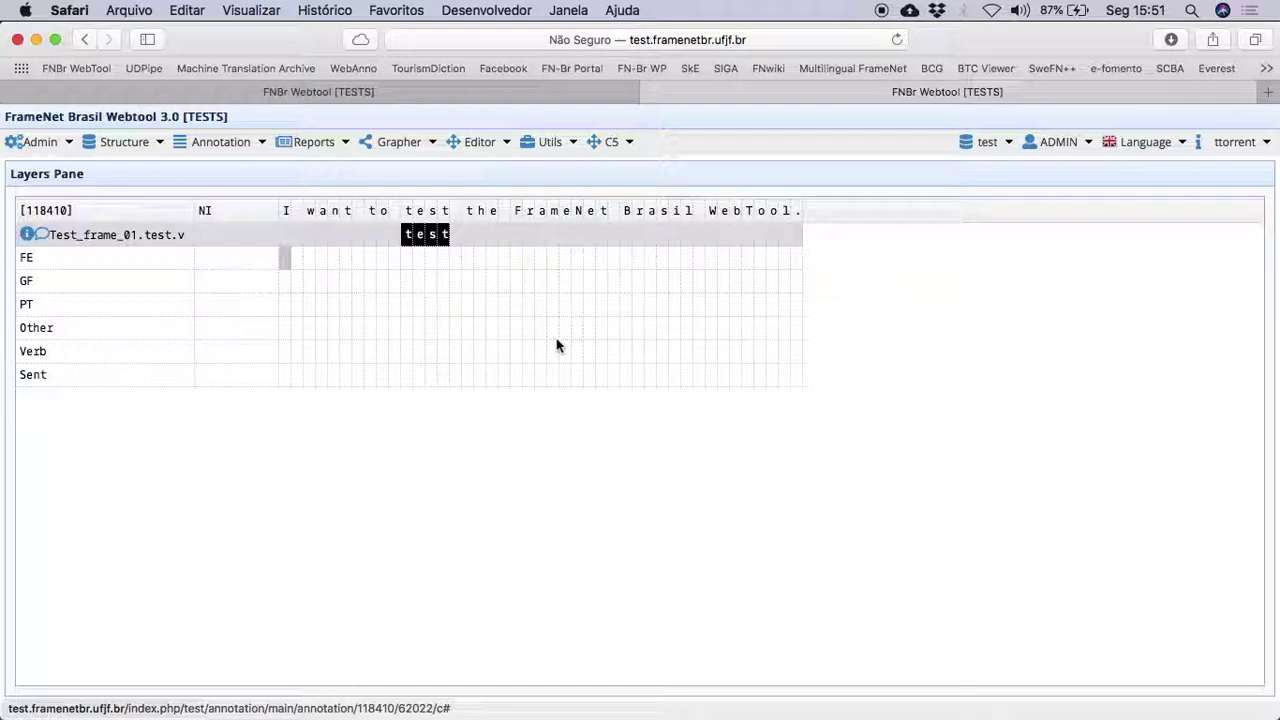
{"action": "left_click", "coordinate": [485, 262]}
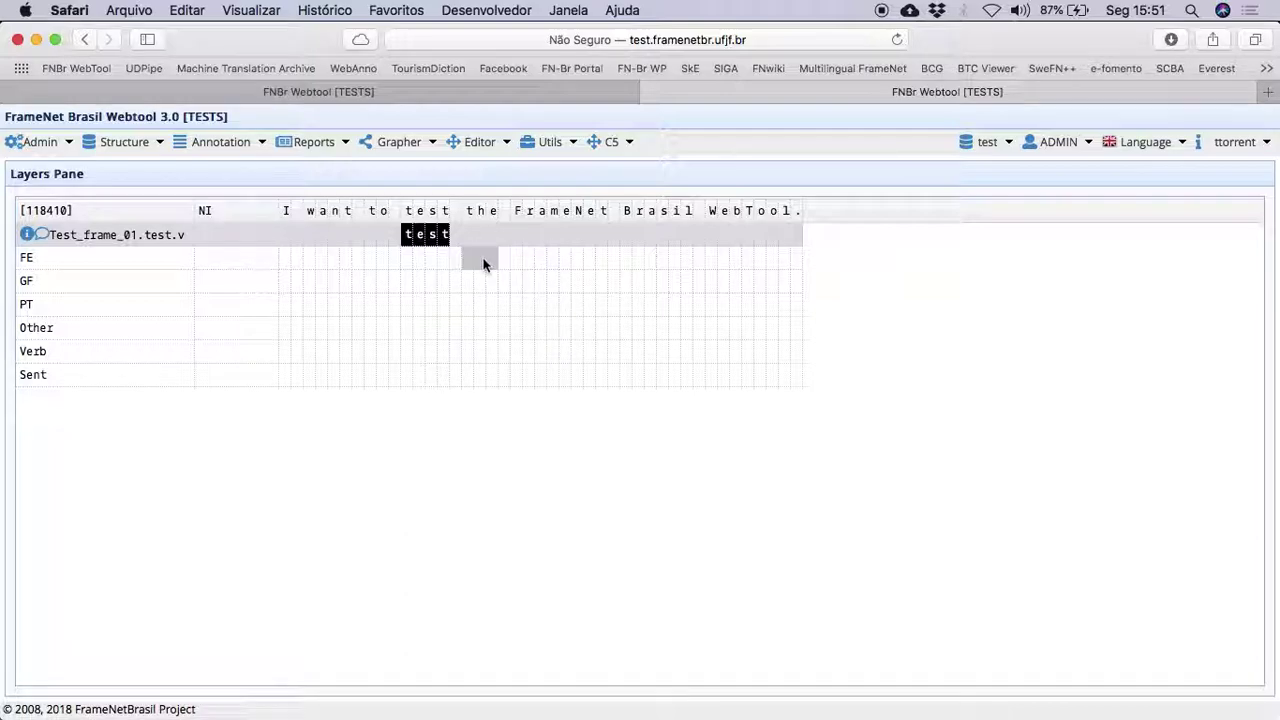
{"action": "left_click", "coordinate": [781, 266], "text": "shift"}
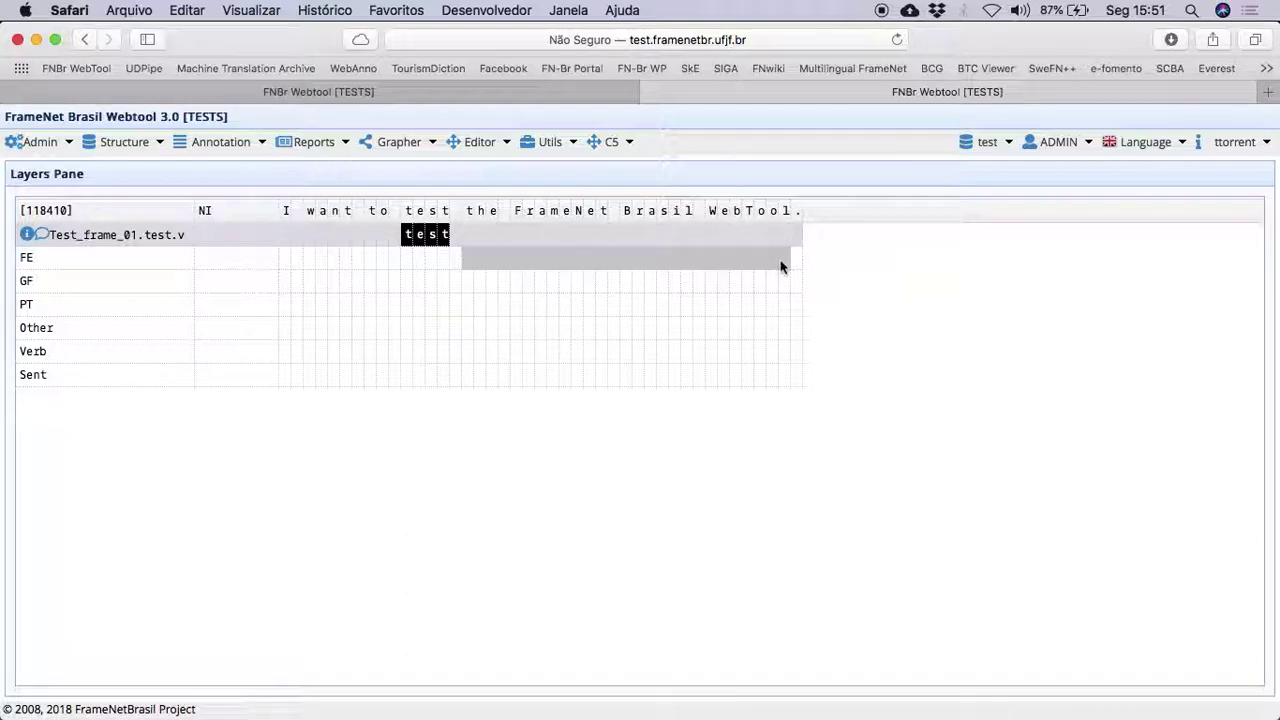
{"action": "right_click", "coordinate": [783, 266]}
{"action": "left_click", "coordinate": [418, 273]}
Label "the FrameNet Brasil WebTool" as Frame_element_01 in the FE layer
{"action": "left_click", "coordinate": [474, 260]}
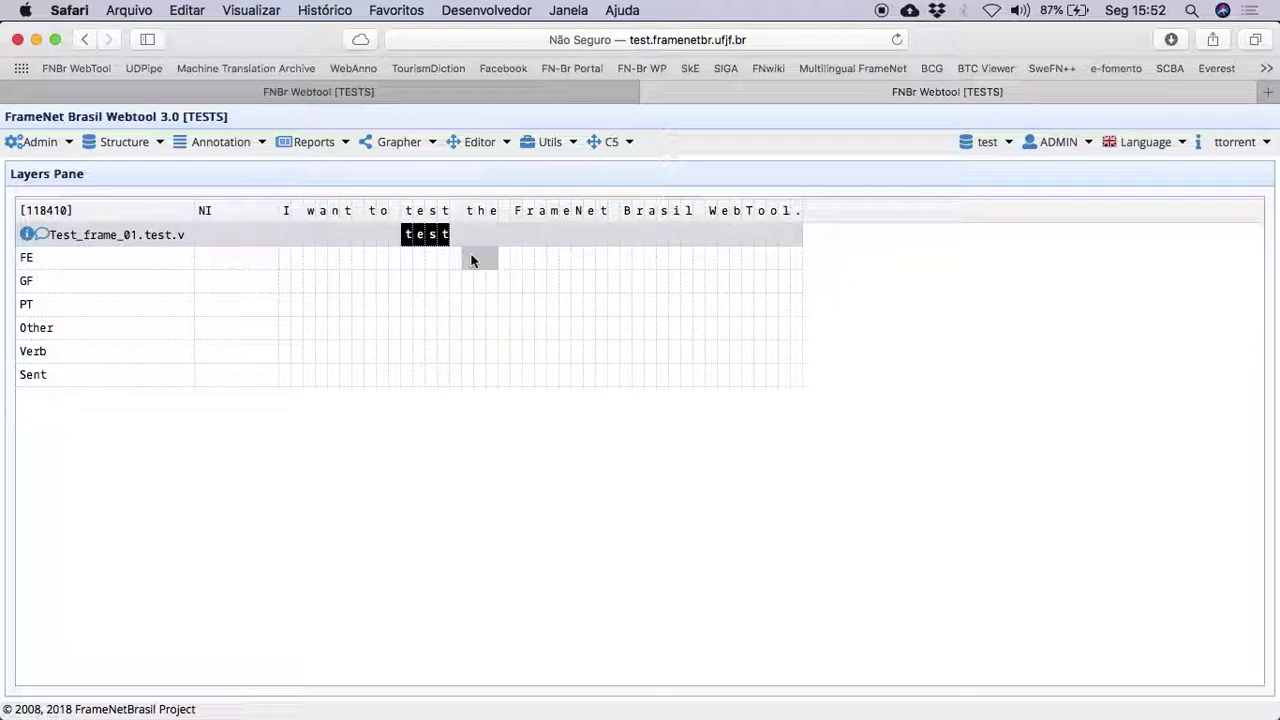
{"action": "left_click", "coordinate": [775, 266], "text": "shift"}
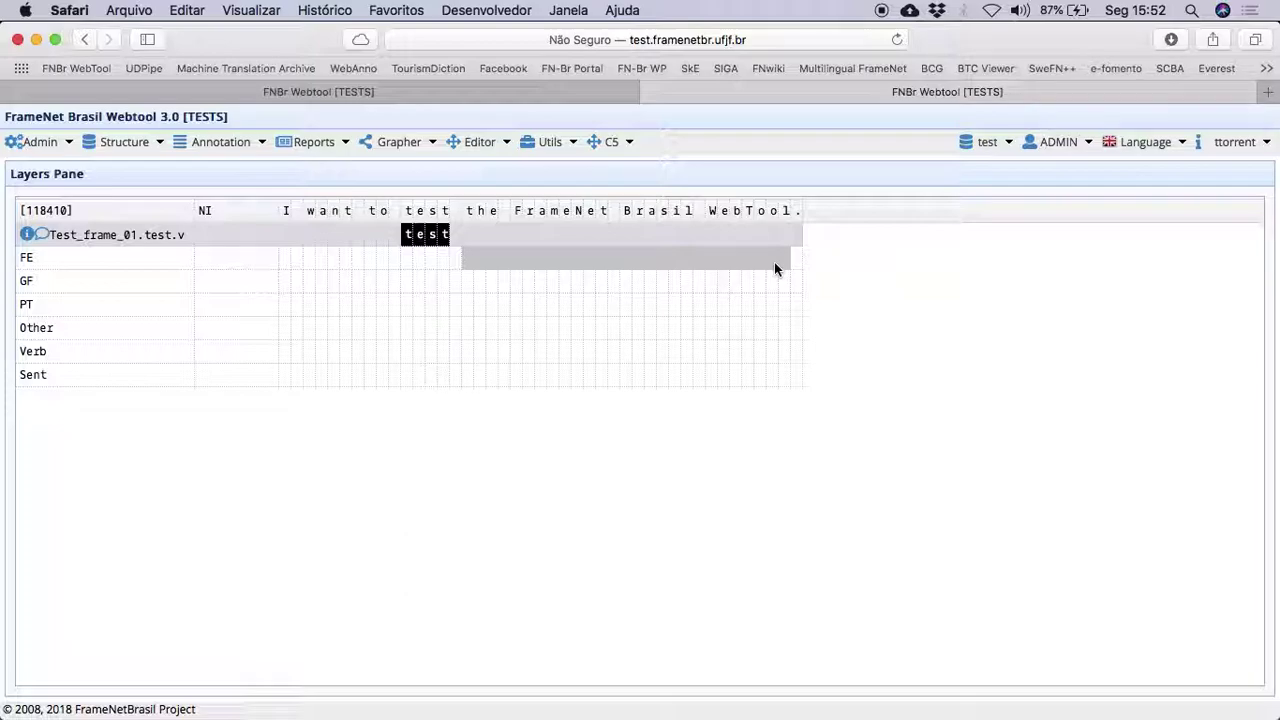
{"action": "right_click", "coordinate": [774, 263]}
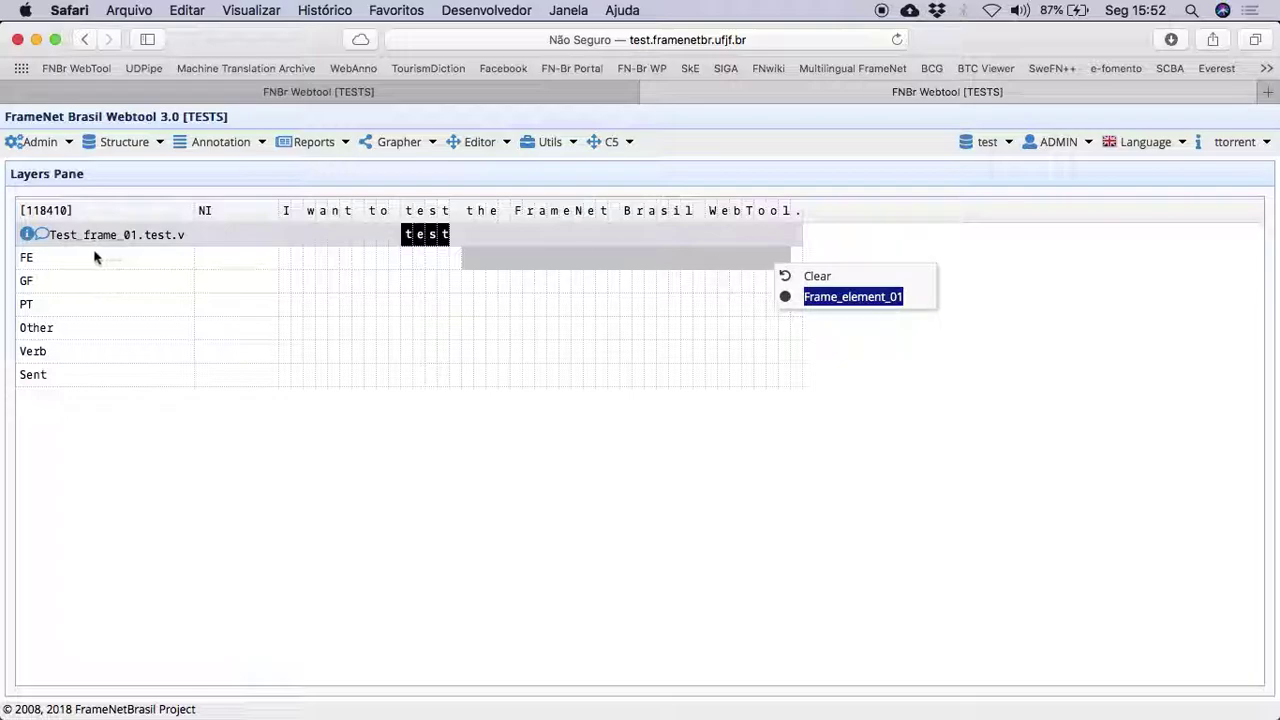
{"action": "right_click", "coordinate": [735, 256]}
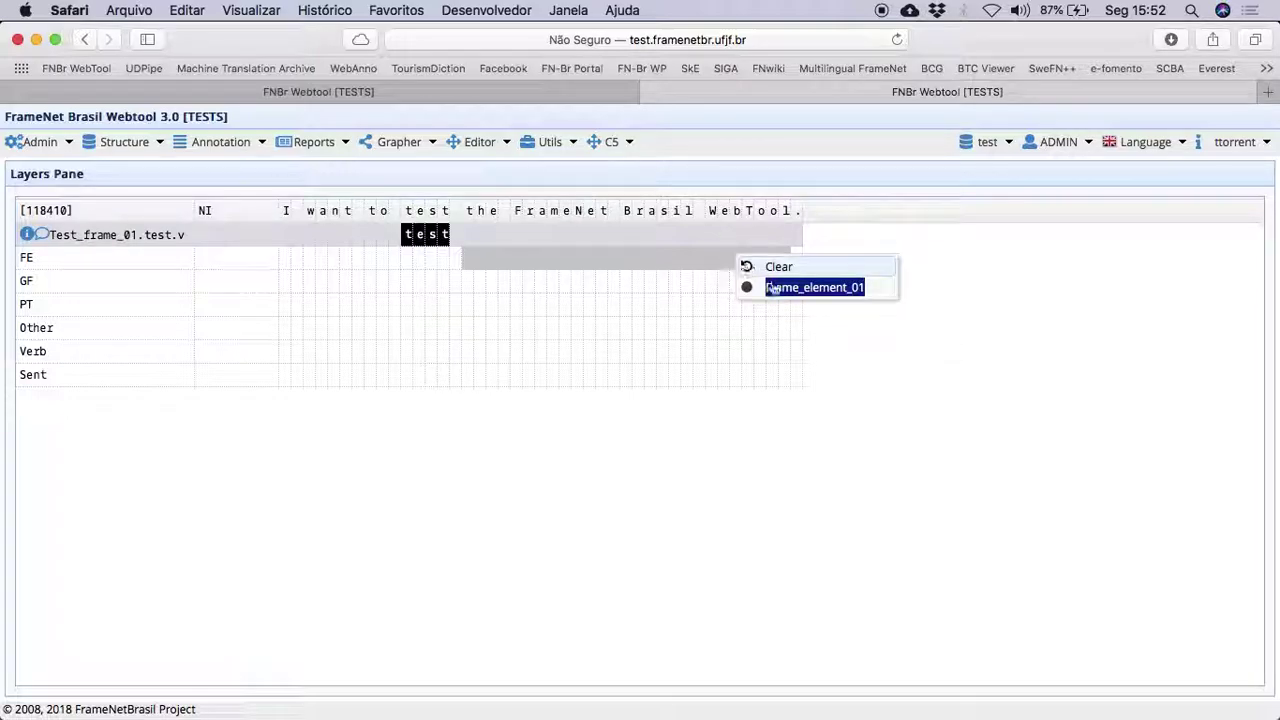
{"action": "left_click", "coordinate": [794, 291]}
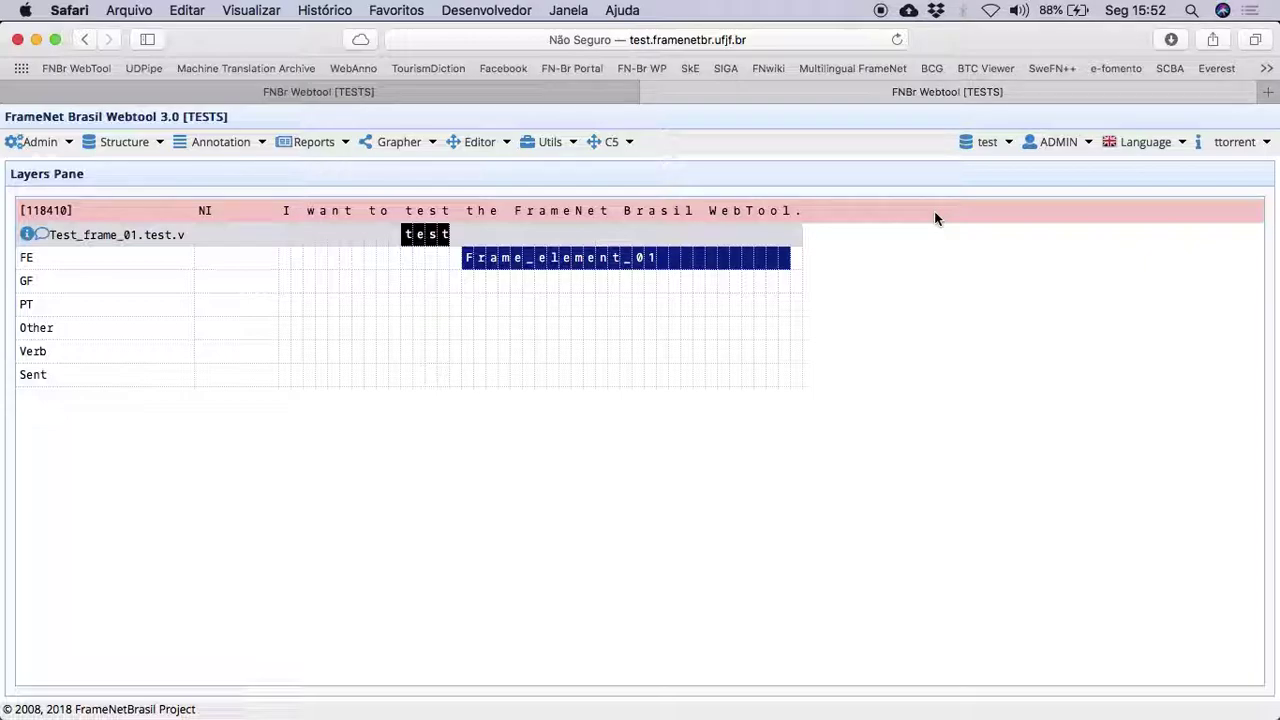
Assign the grammatical function Obj to "the FrameNet Brasil WebTool" in the GF layer
{"action": "left_click", "coordinate": [476, 287]}
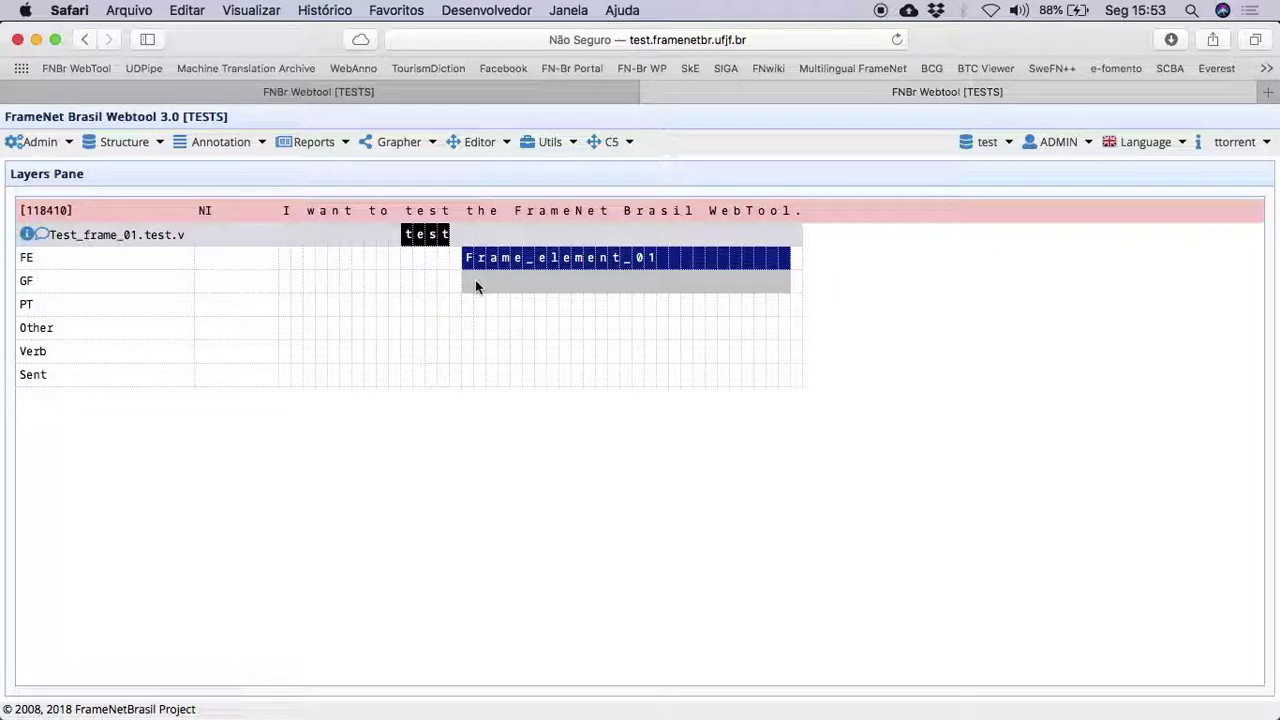
{"action": "right_click", "coordinate": [475, 279]}
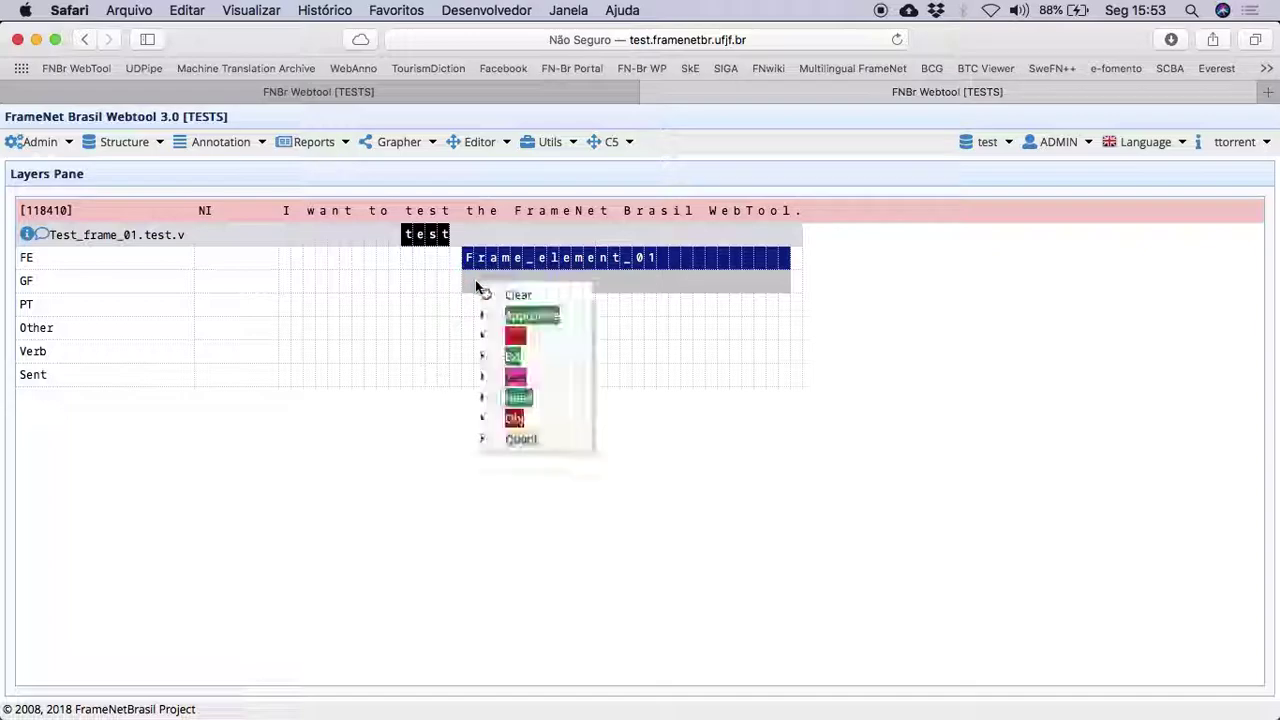
{"action": "left_click", "coordinate": [573, 404]}
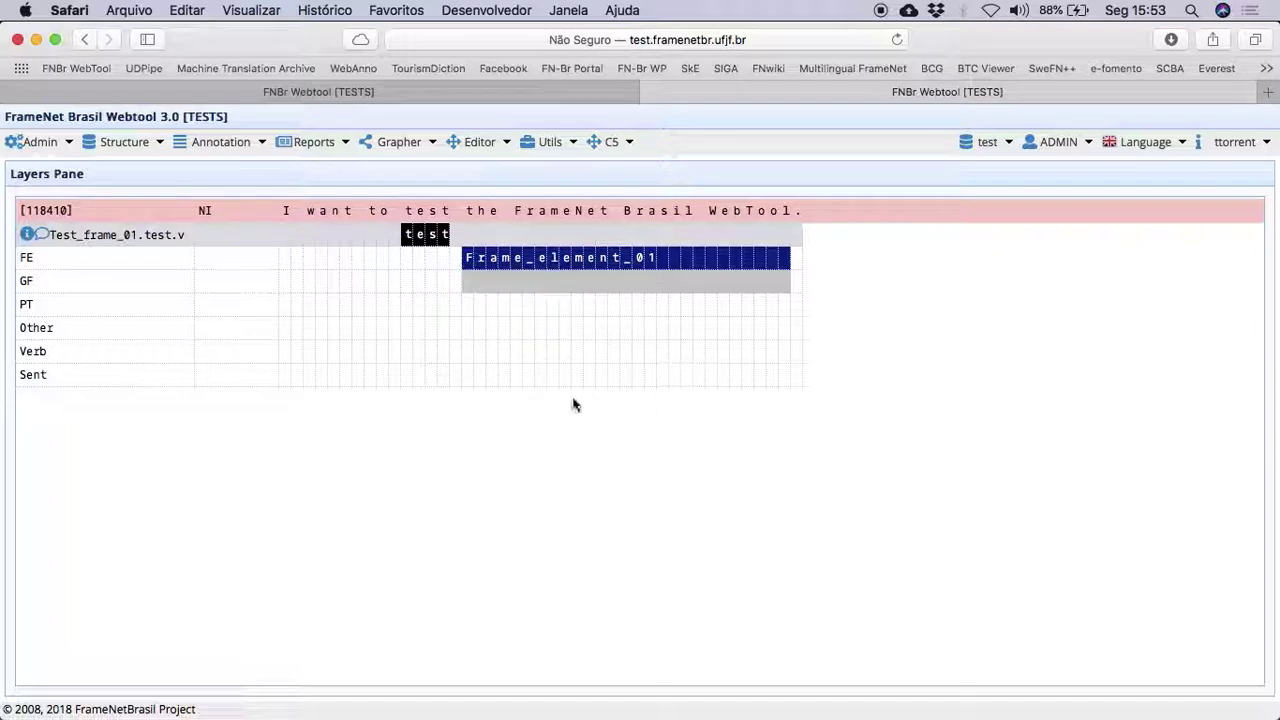
{"action": "right_click", "coordinate": [478, 282]}
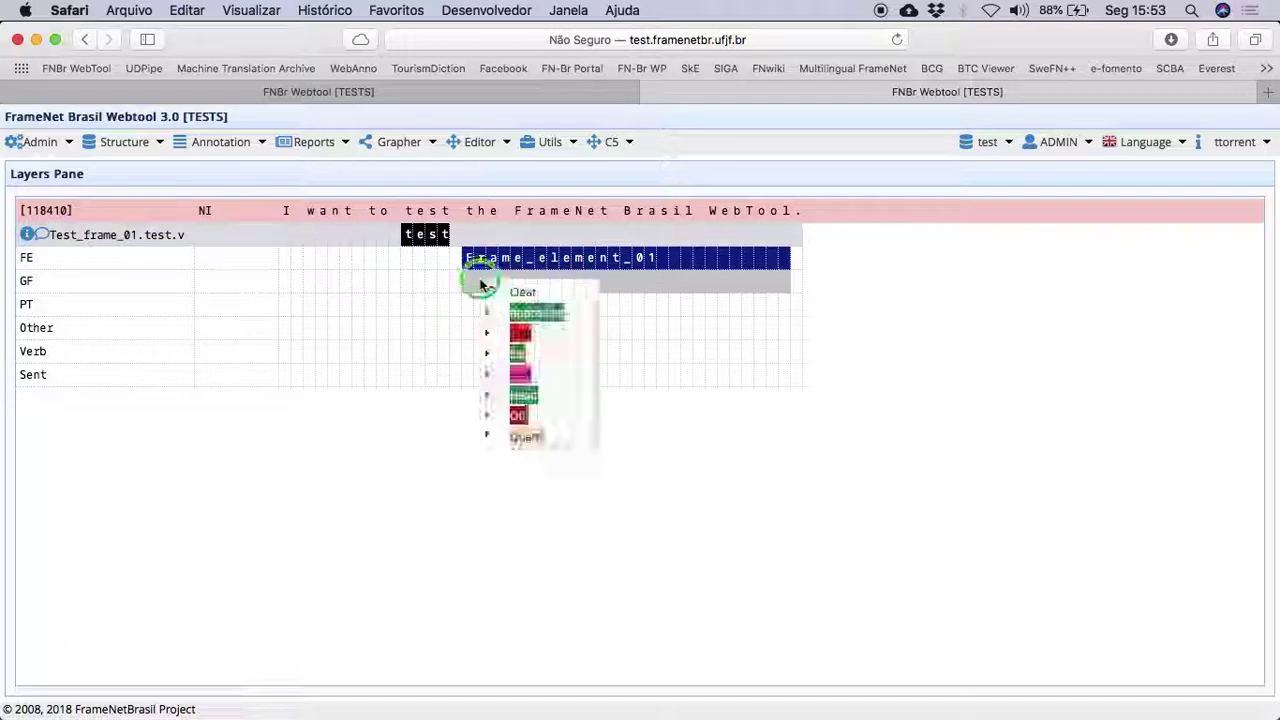
{"action": "left_click", "coordinate": [546, 421]}
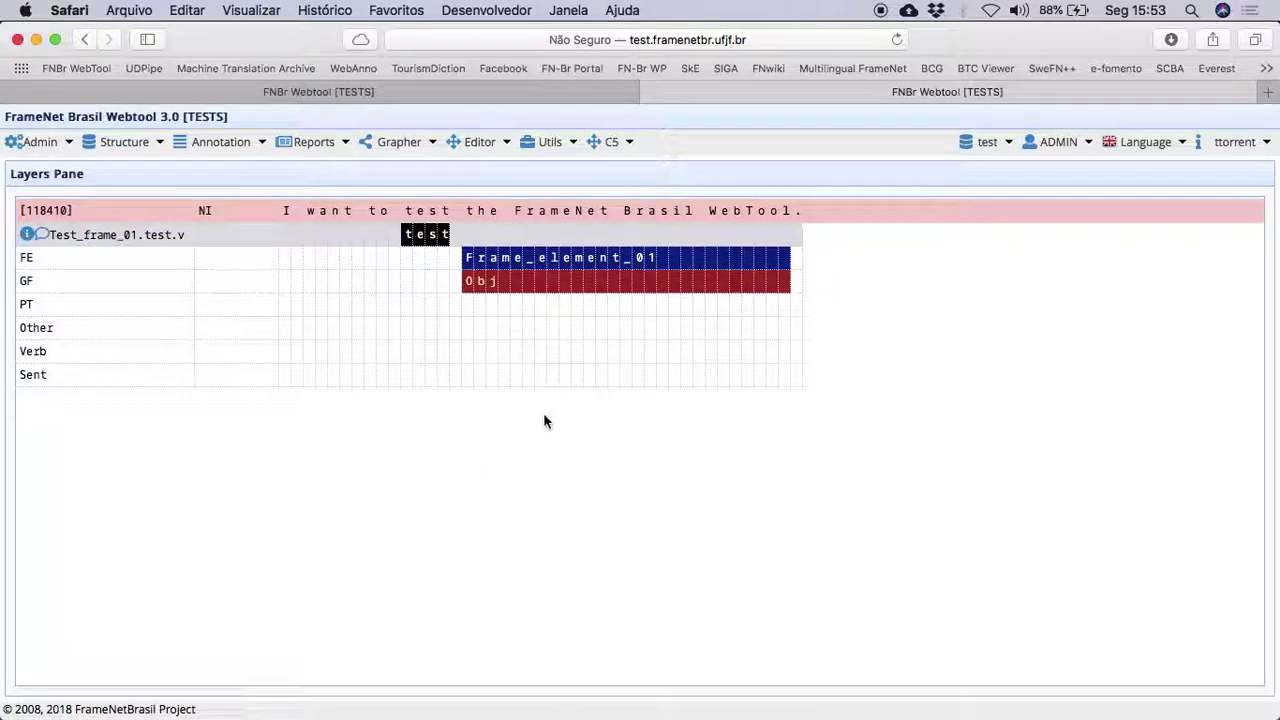
Assign the phrase type NP to "the FrameNet Brasil WebTool" in the PT layer
{"action": "left_click", "coordinate": [468, 310]}
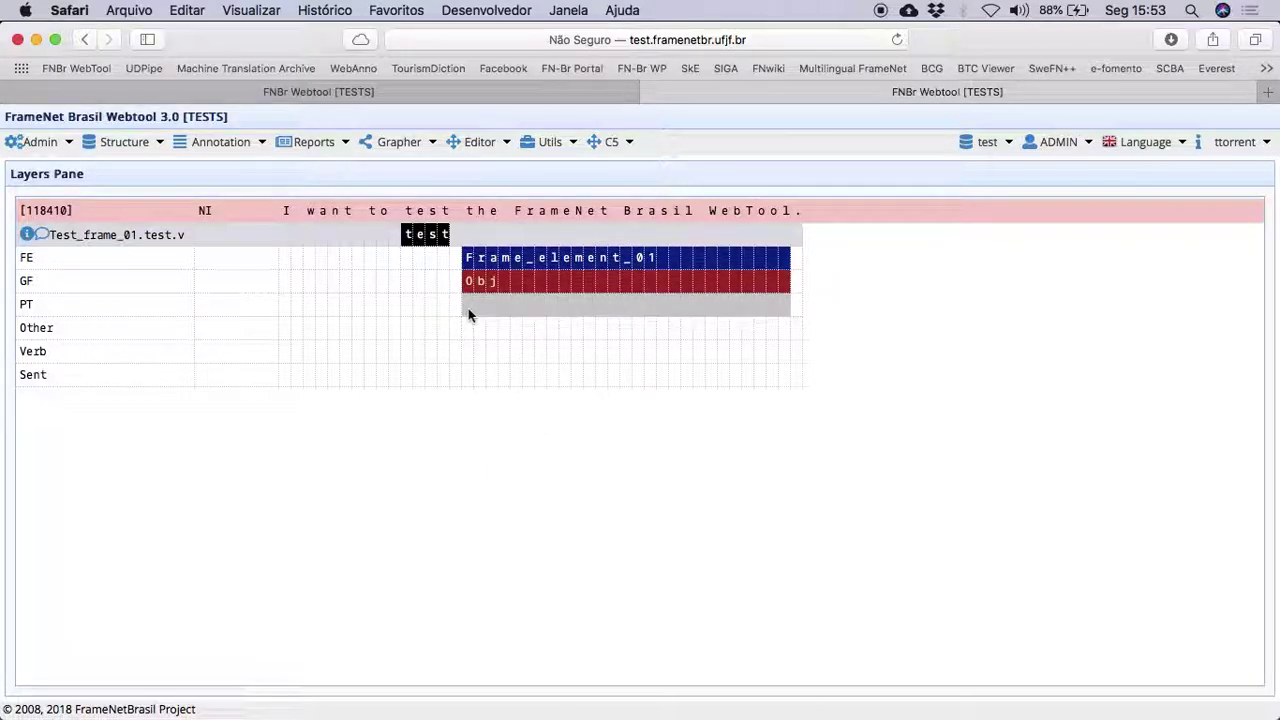
{"action": "right_click", "coordinate": [468, 310]}
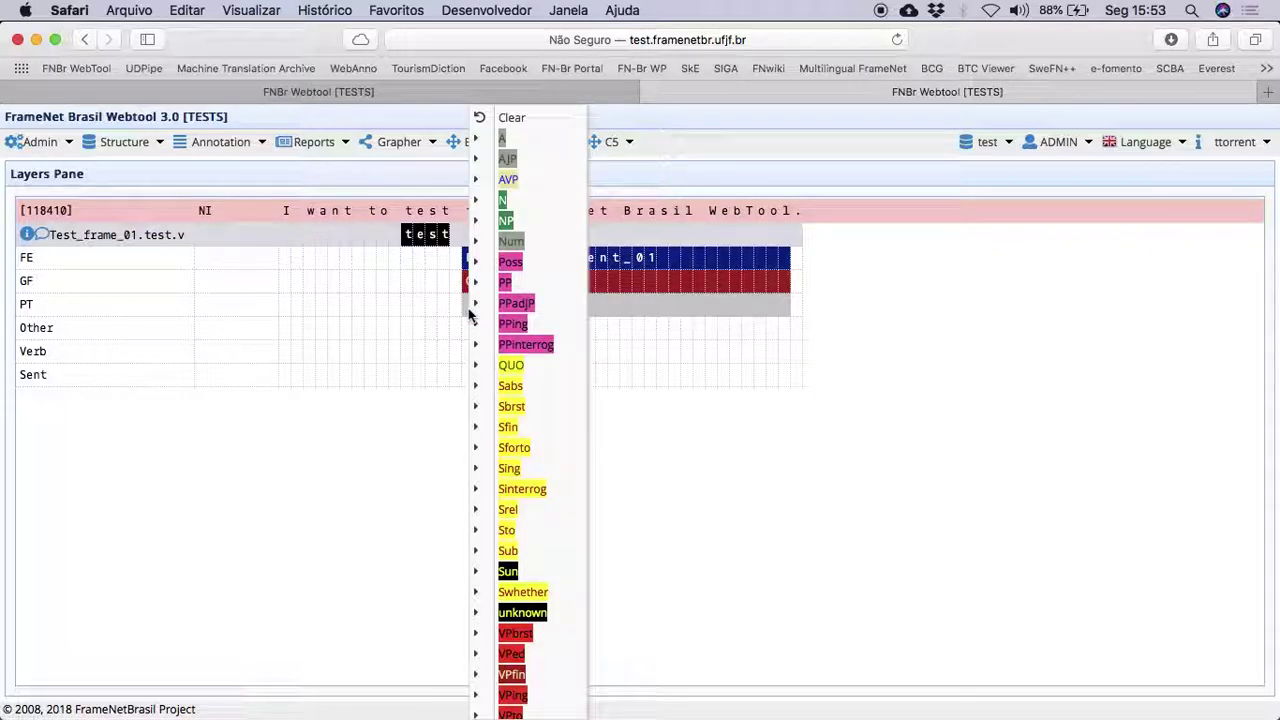
{"action": "left_click", "coordinate": [540, 223]}
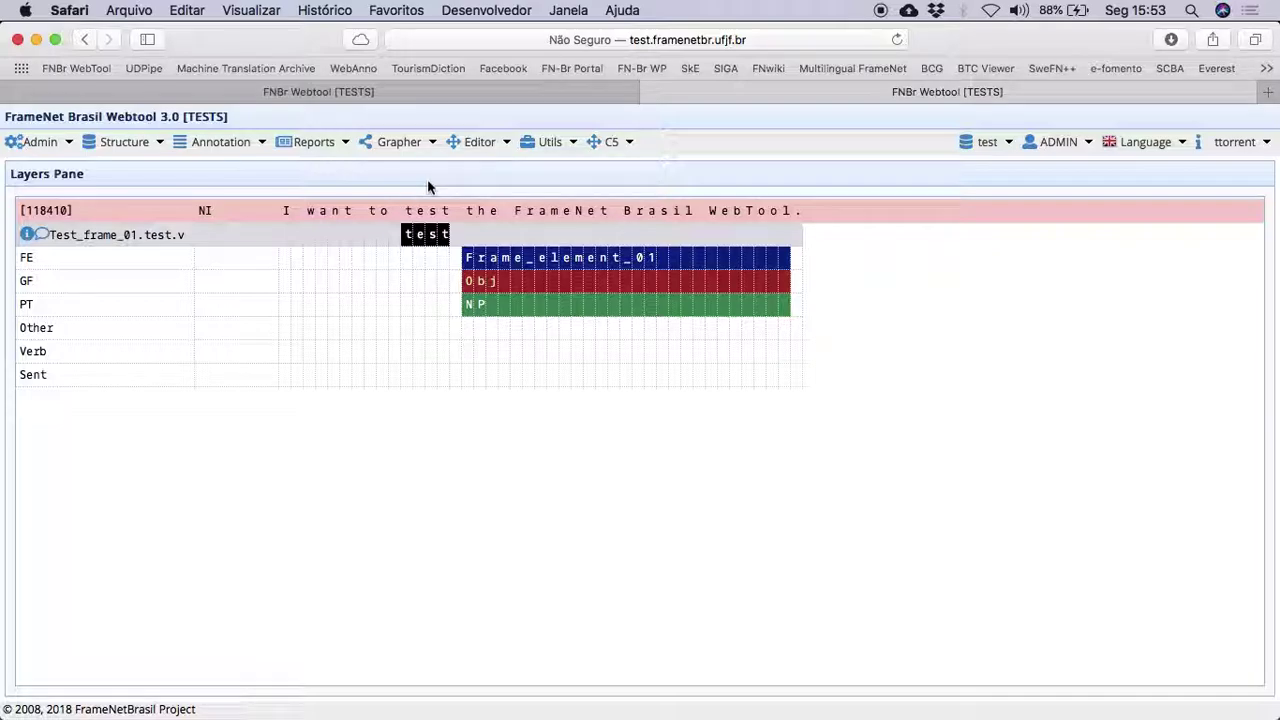
Set the instantiation type of Frame_element_01 to DNI as a null instantiation in the FE layer and close the dialog
{"action": "left_click", "coordinate": [248, 259]}
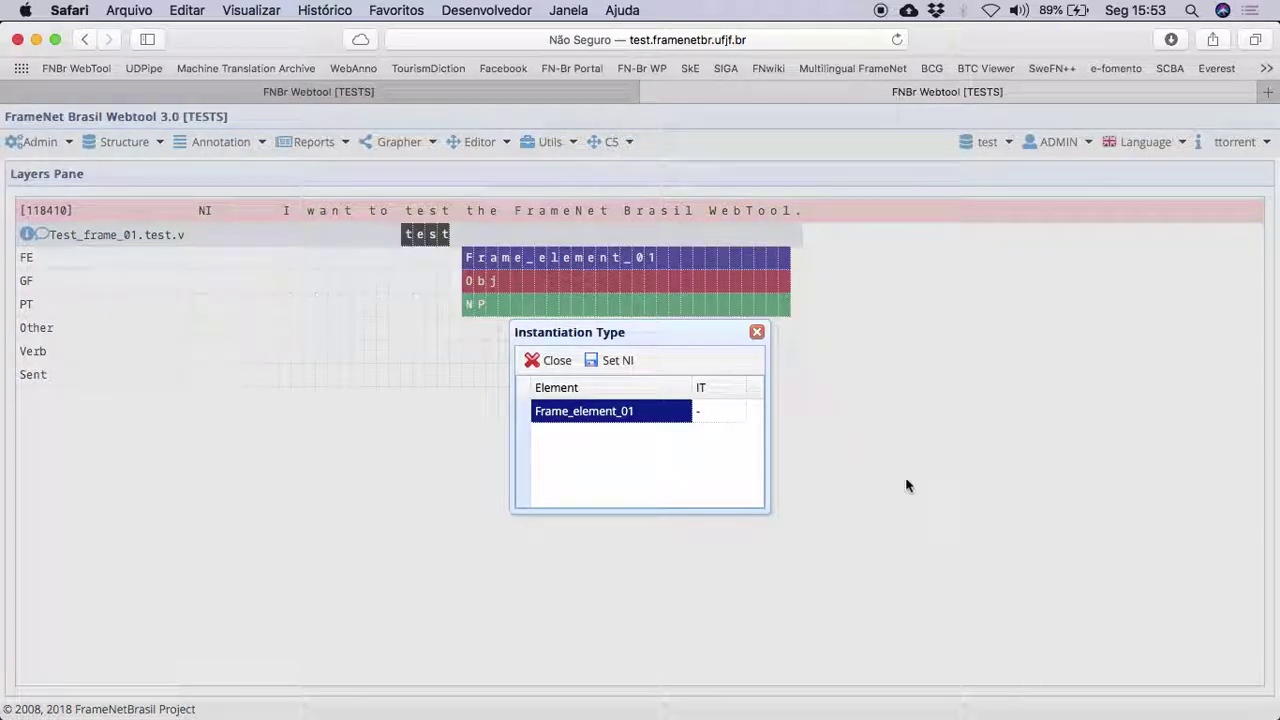
{"action": "left_click", "coordinate": [738, 411]}
{"action": "left_click", "coordinate": [737, 411]}
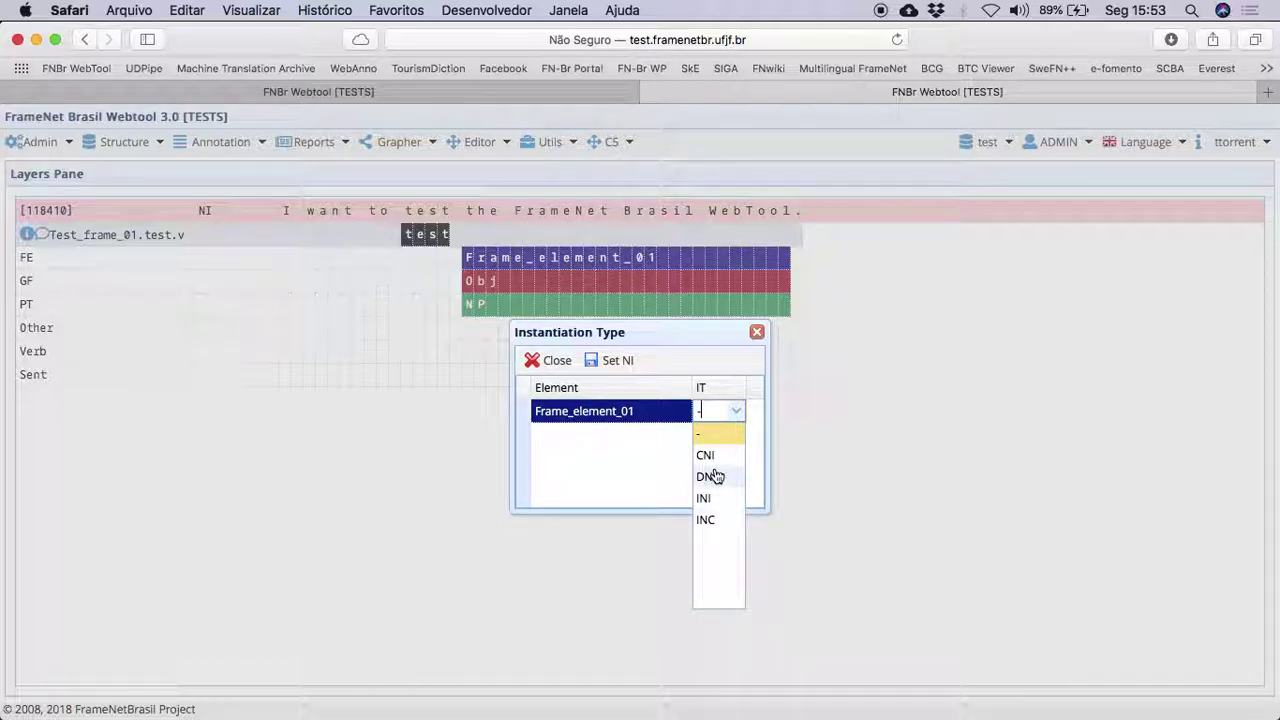
{"action": "left_click", "coordinate": [716, 477]}
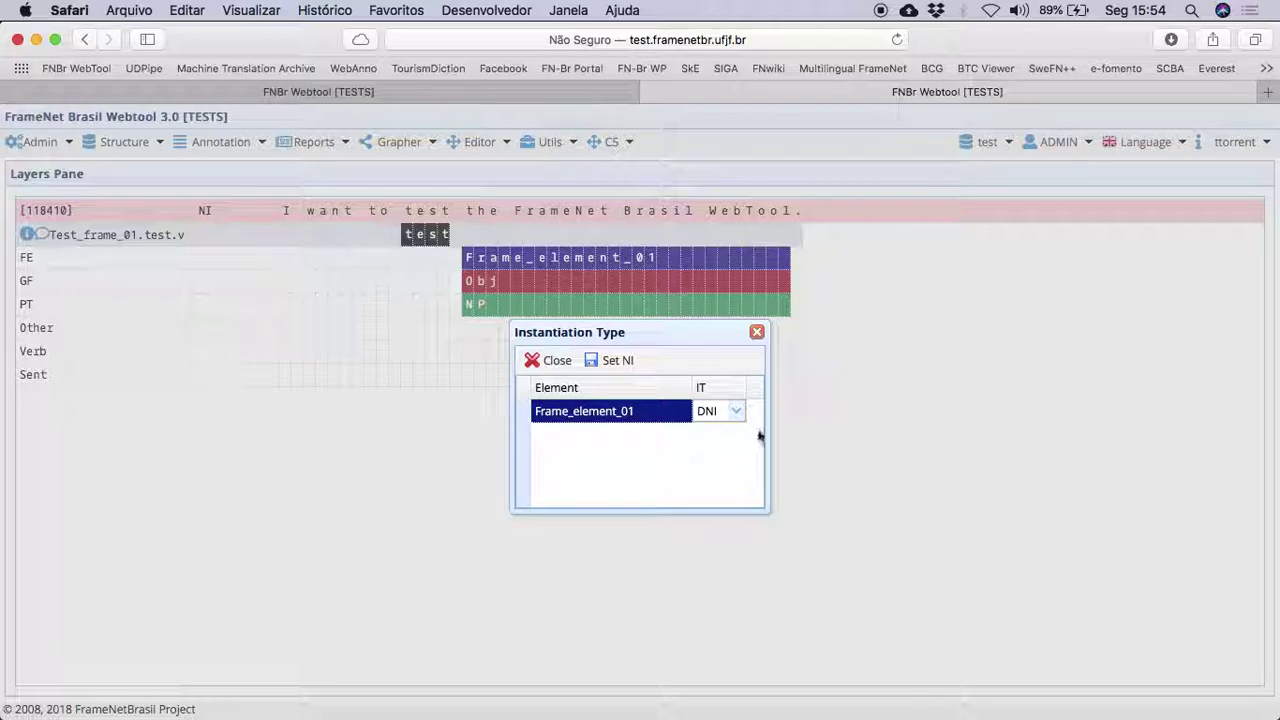
{"action": "left_click", "coordinate": [610, 369]}
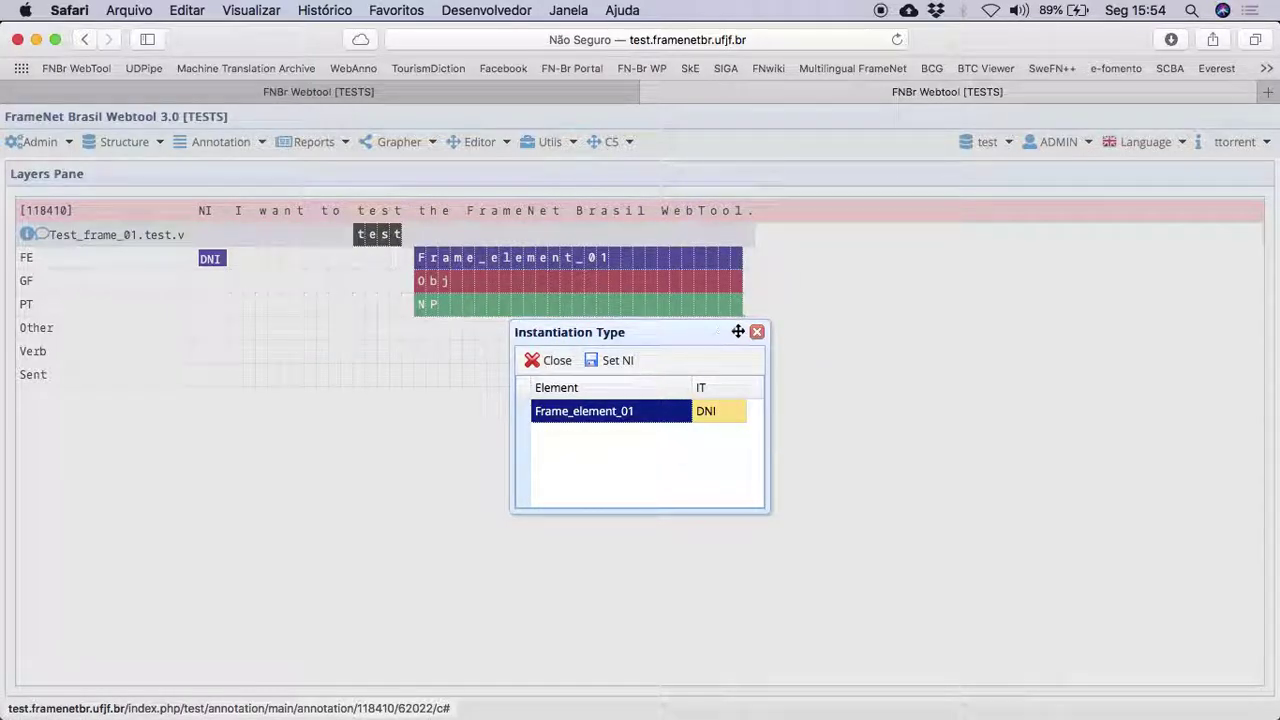
{"action": "left_click", "coordinate": [757, 332]}
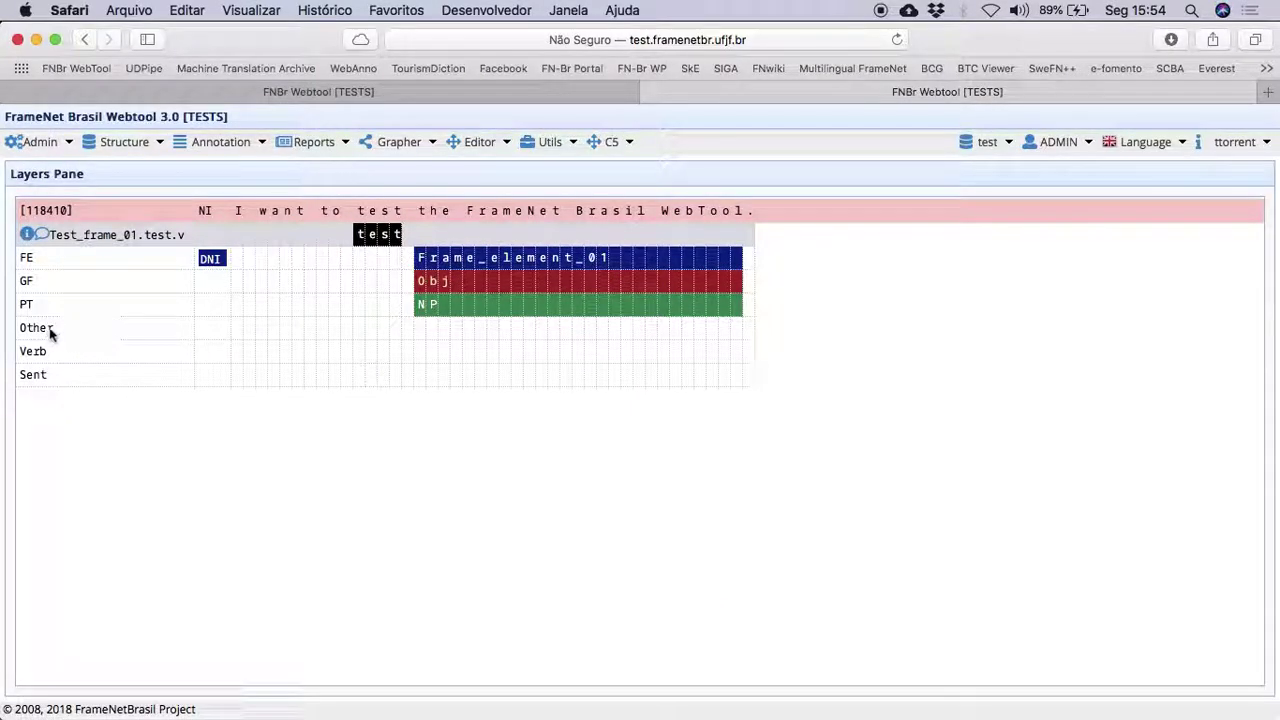
Select the span of "want" in the Other, Verb and Sent layers and examine the labels available for the Verb and Sent layers
{"action": "left_click_drag", "start_coordinate": [257, 330], "coordinate": [300, 326]}
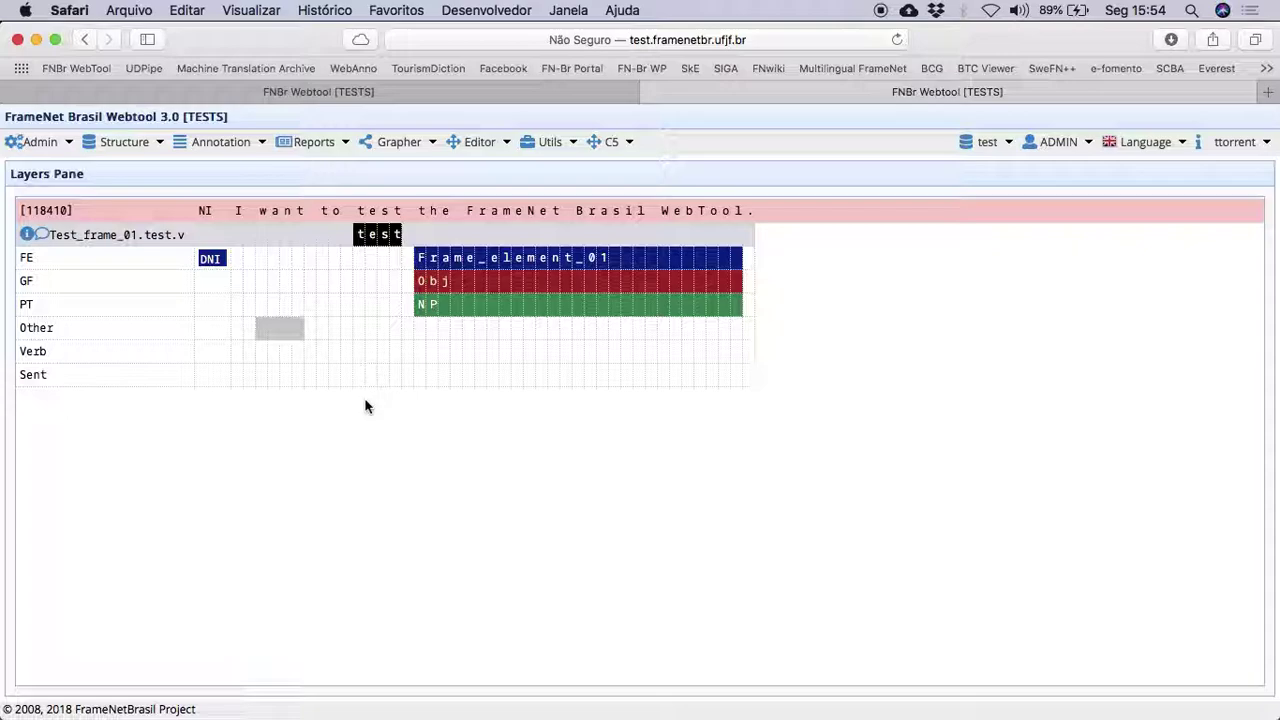
{"action": "left_click", "coordinate": [256, 362]}
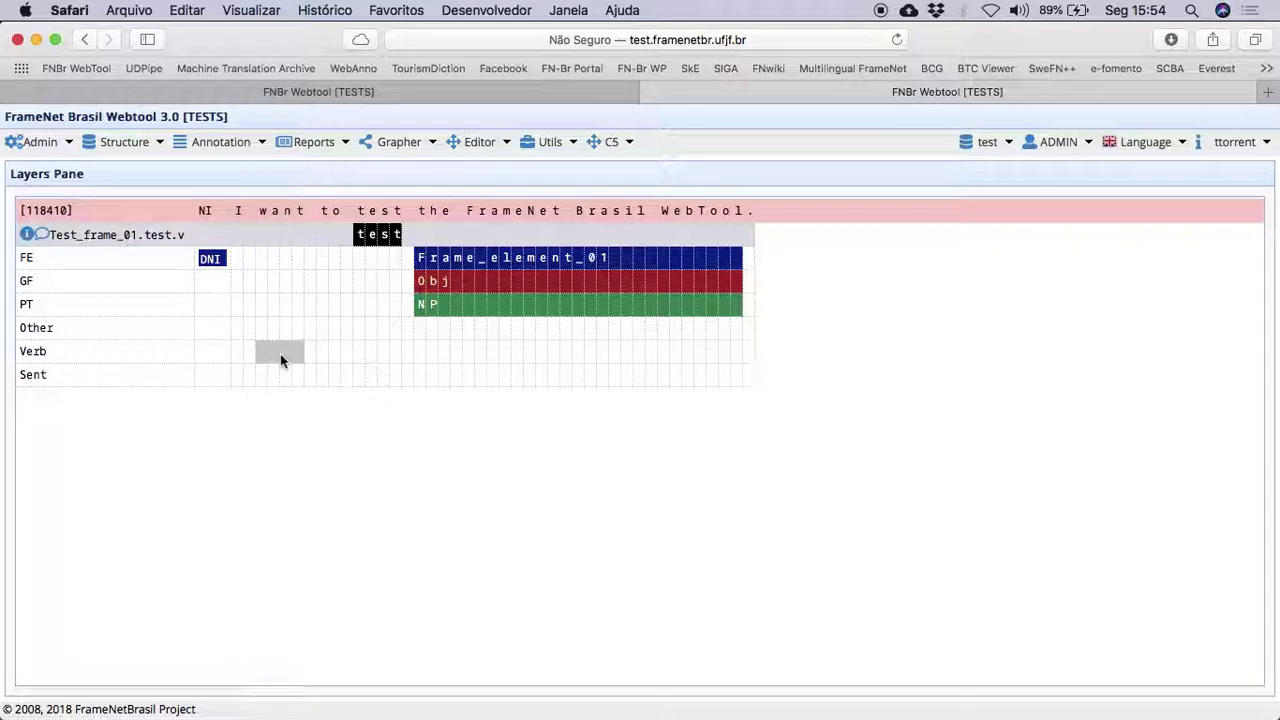
{"action": "right_click", "coordinate": [281, 361]}
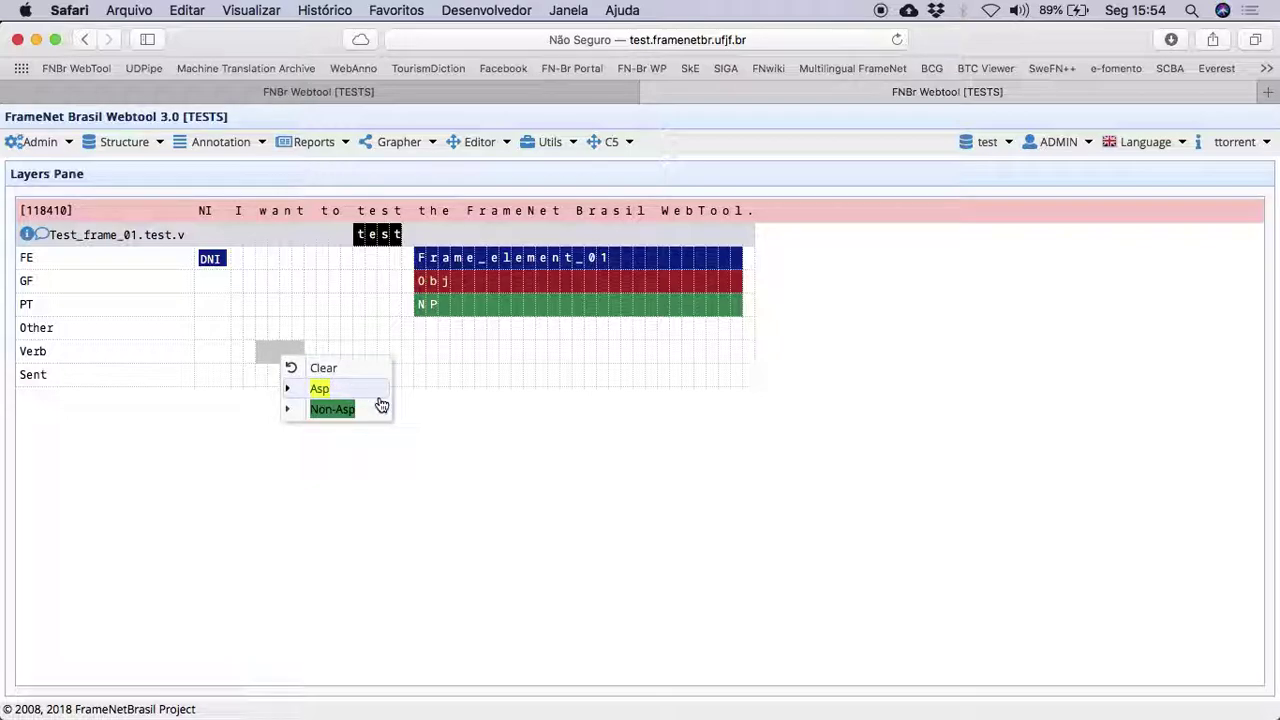
{"action": "left_click", "coordinate": [400, 432]}
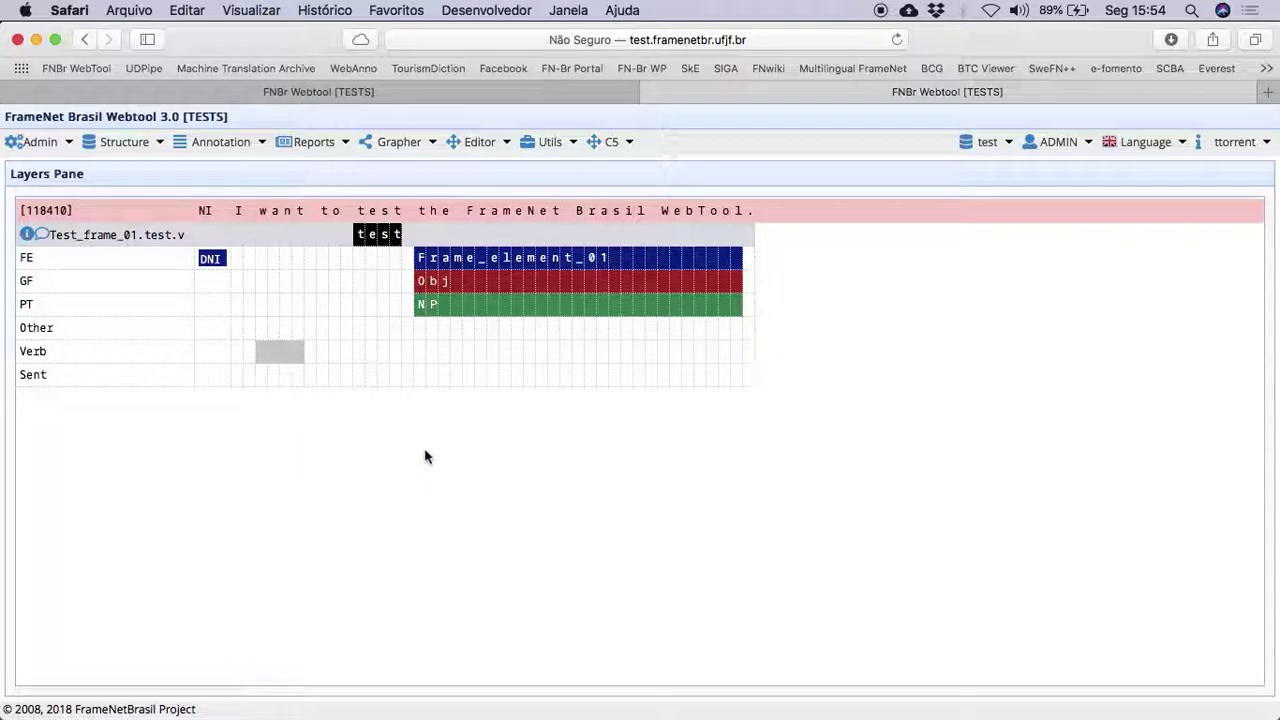
{"action": "right_click", "coordinate": [289, 385]}
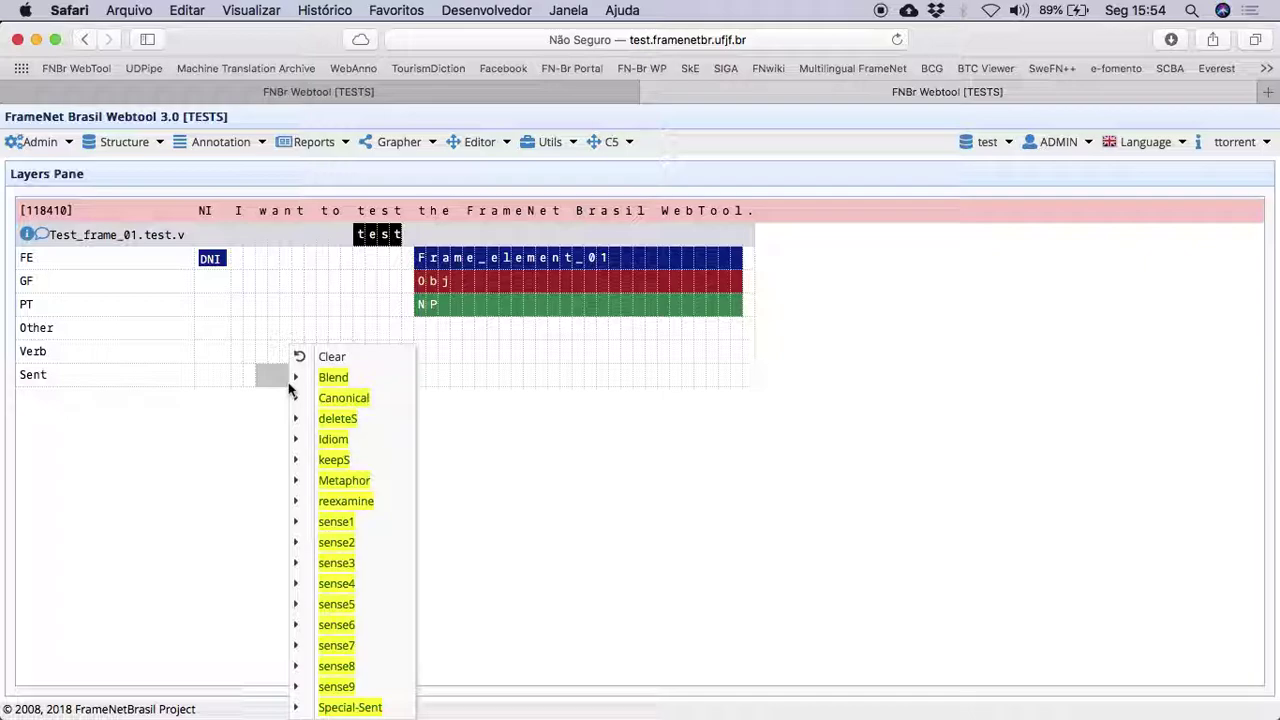
{"action": "left_click", "coordinate": [577, 441]}
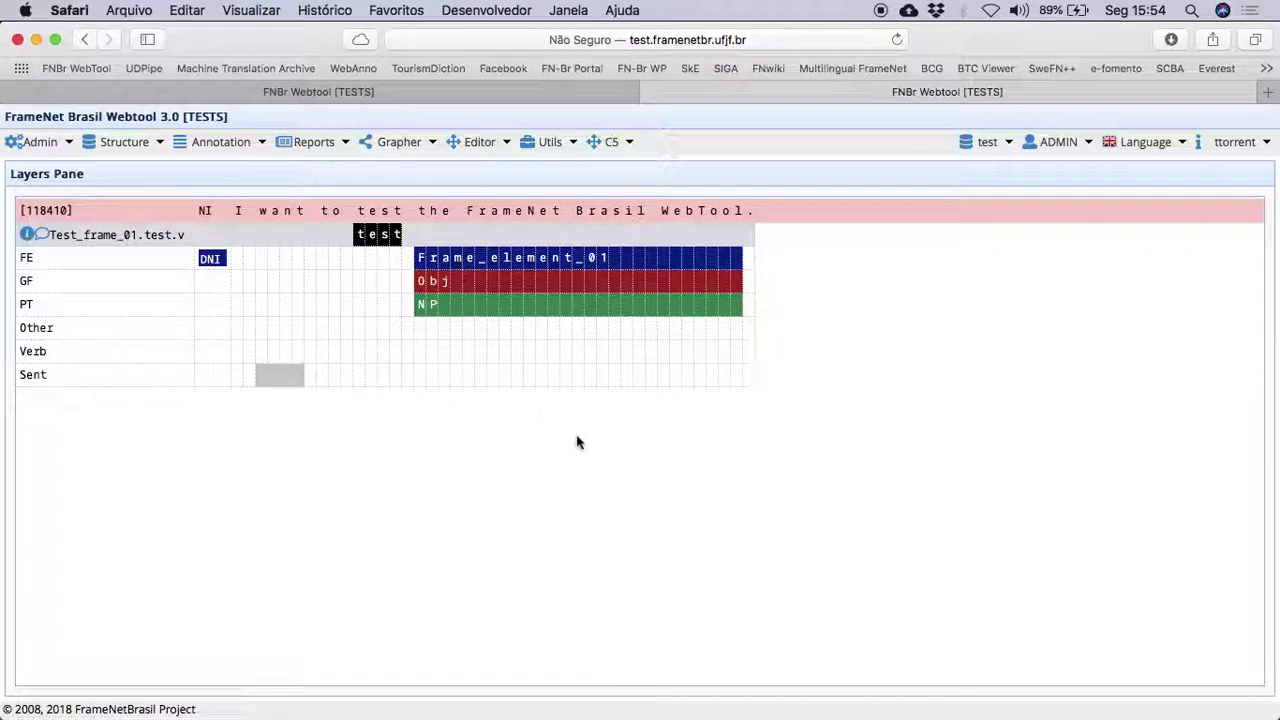